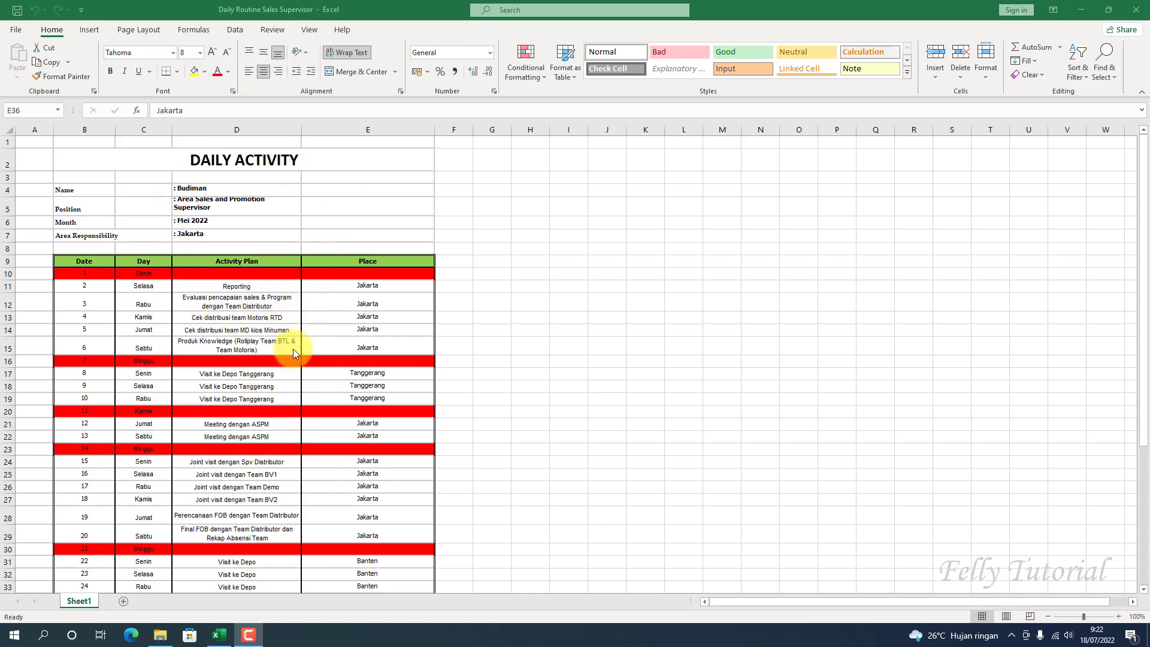
# - Page through the report's print preview, then return to the worksheet
pyautogui.hotkey('ctrl', 'p')
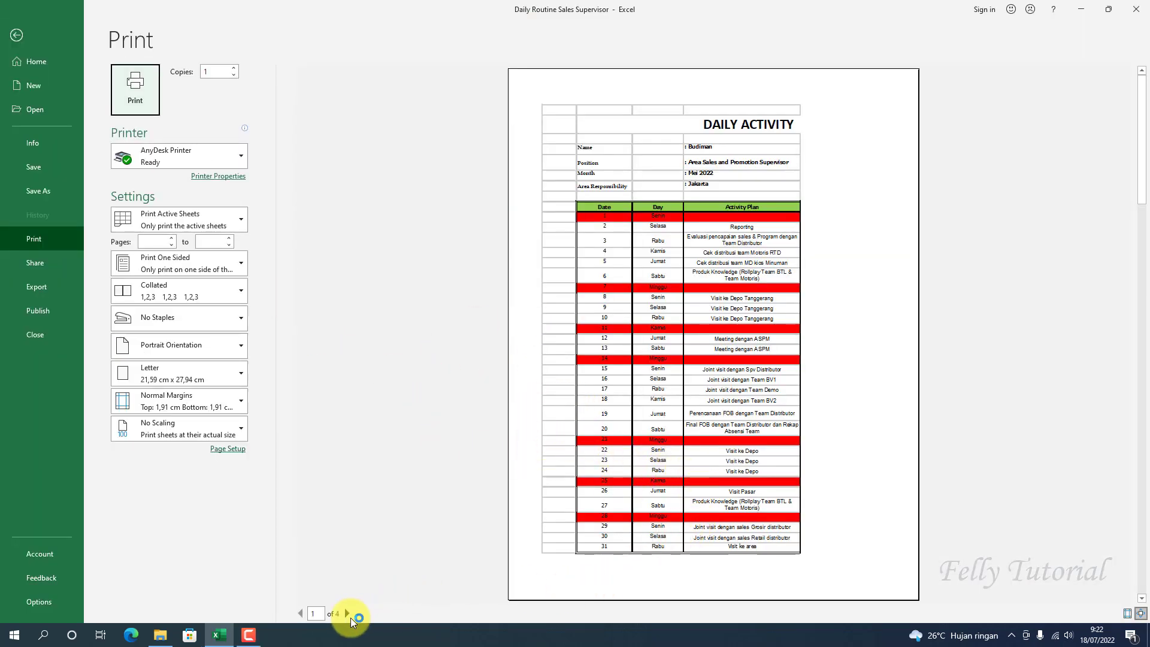
pyautogui.click(348, 613)
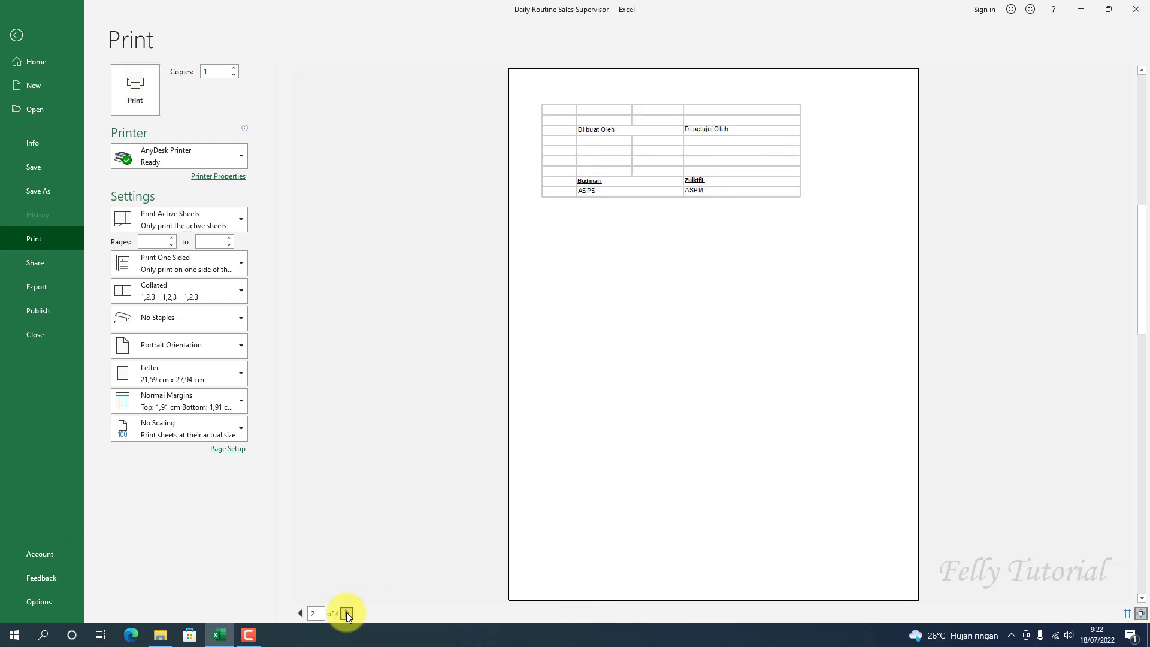
pyautogui.click(346, 612)
pyautogui.click(346, 611)
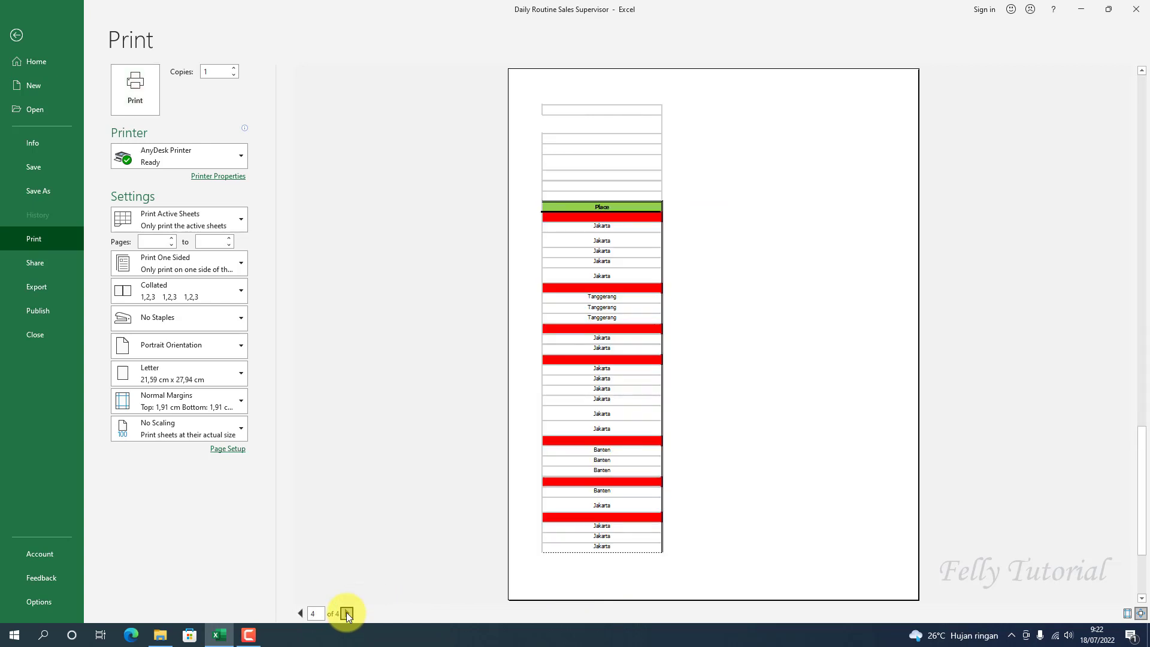
pyautogui.click(297, 612)
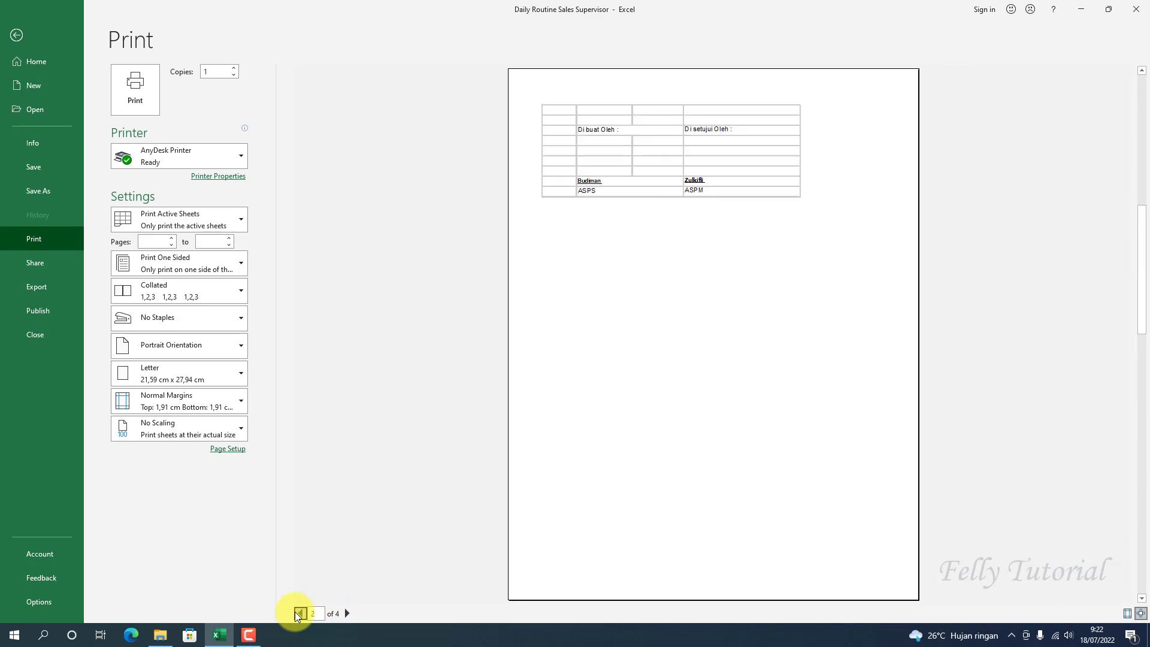
pyautogui.click(16, 35)
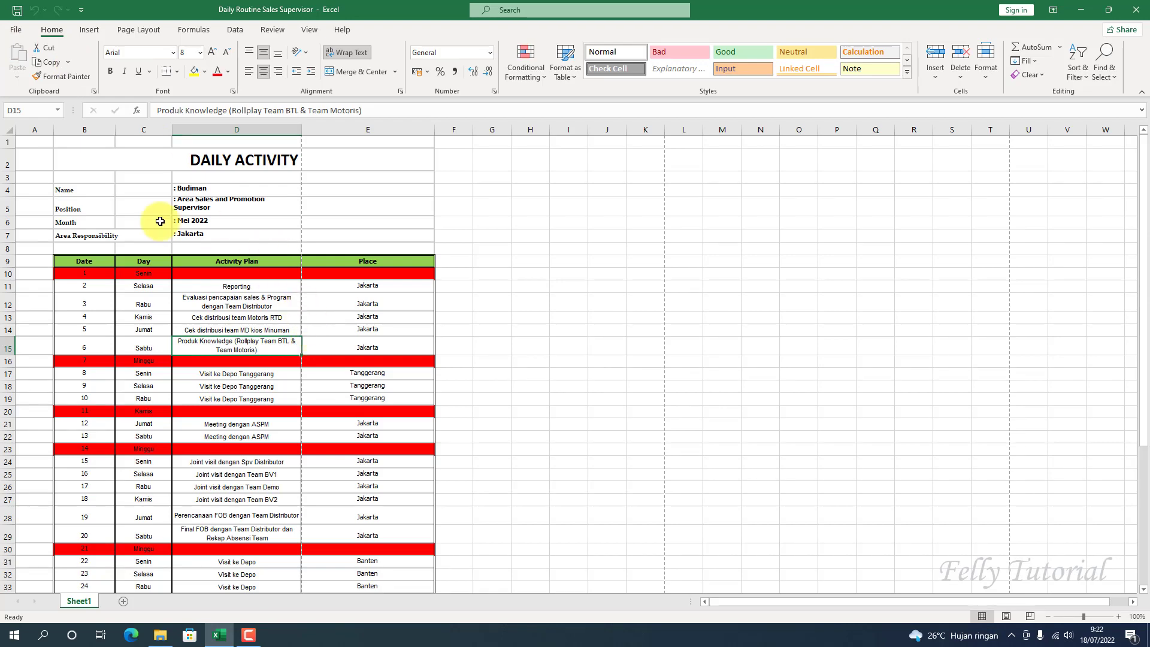
# - Select B1:E49, covering the activity table and signature block
pyautogui.click(81, 145)
pyautogui.scroll(-3, 264, 269)
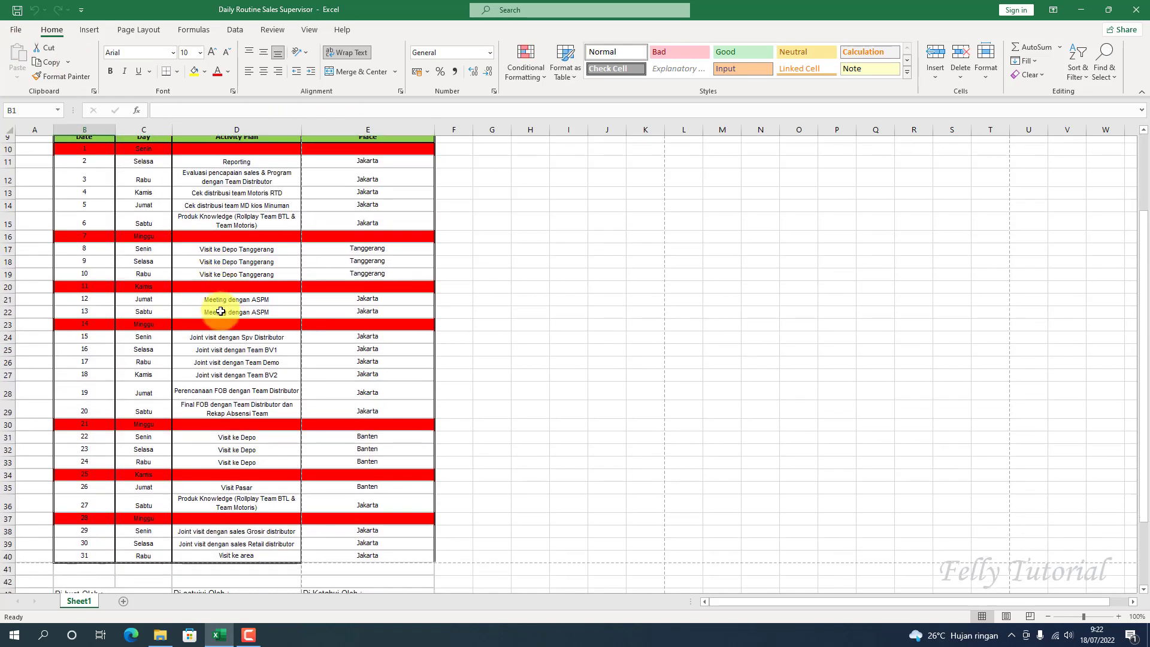
pyautogui.scroll(-4, 293, 305)
pyautogui.scroll(-1, 252, 314)
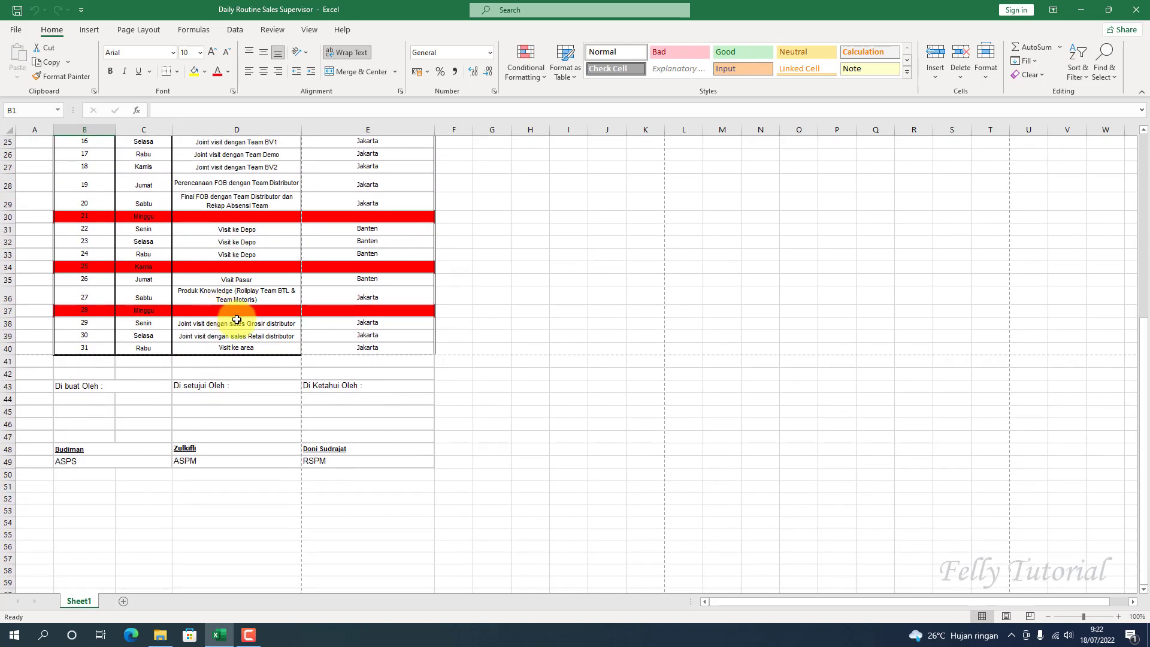
pyautogui.keyDown('shift'); pyautogui.click(375, 460); pyautogui.keyUp('shift')
pyautogui.scroll(8, 373, 446)
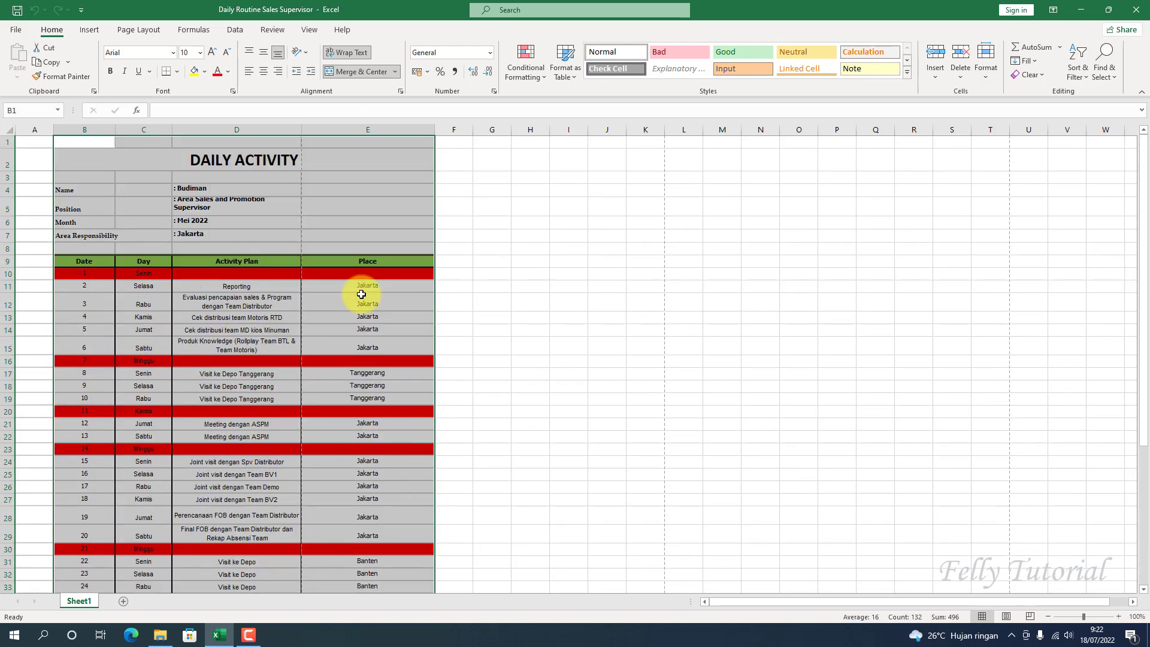
# - Set the selected B1:E49 range as the print area from Page Layout
pyautogui.click(143, 29)
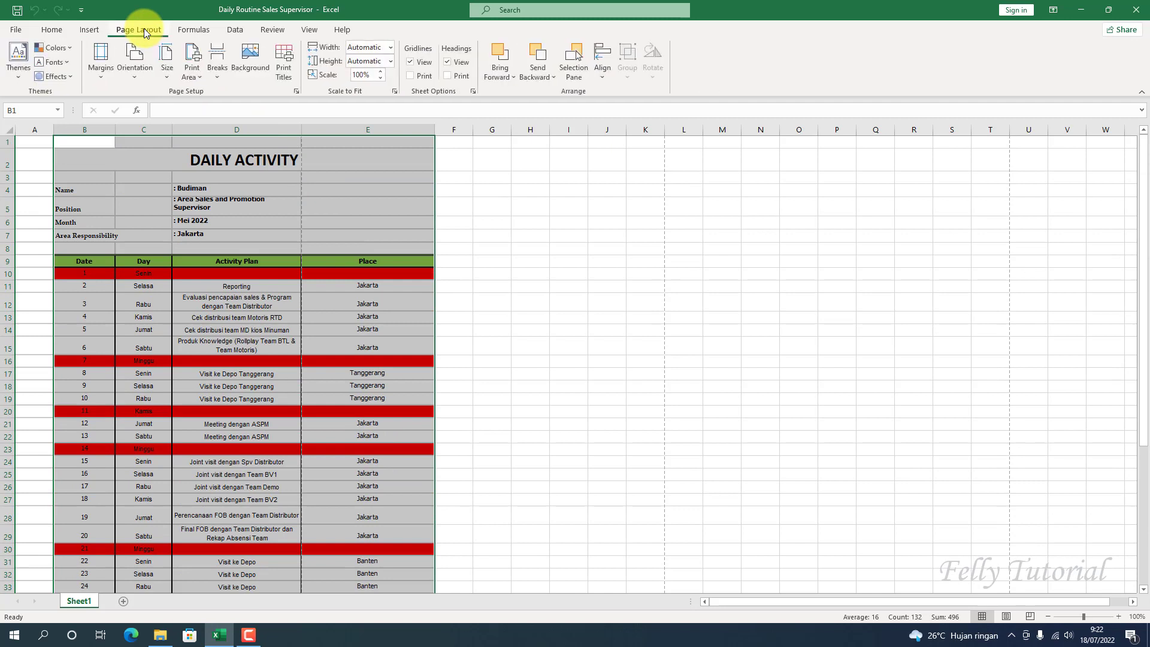
pyautogui.click(192, 78)
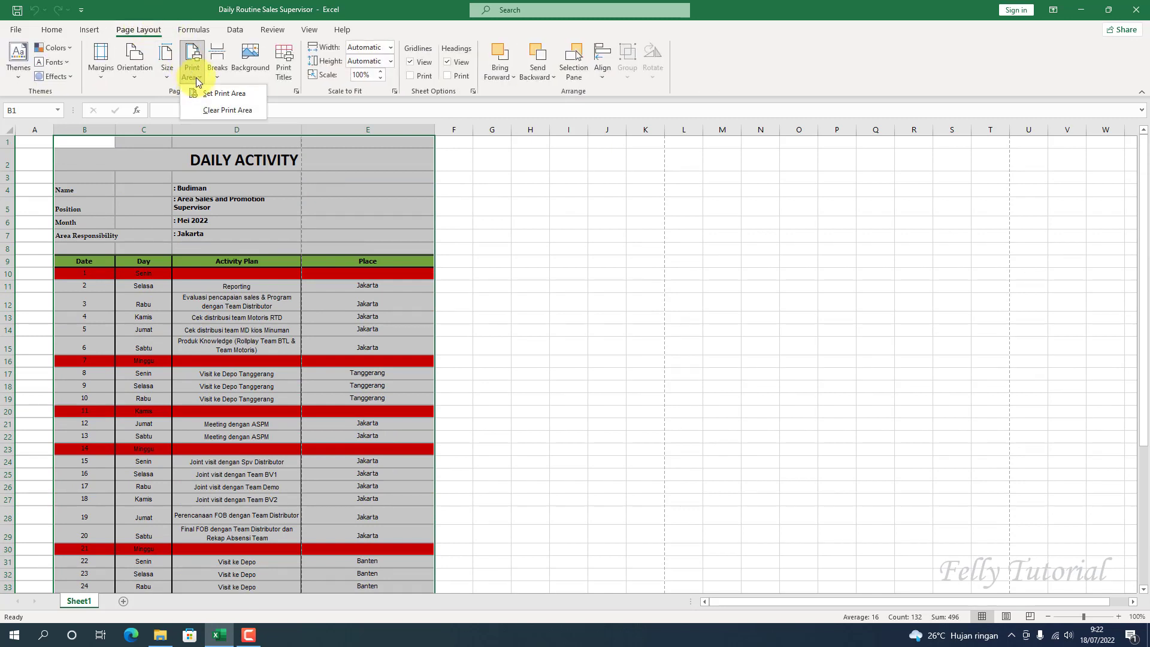
pyautogui.click(220, 93)
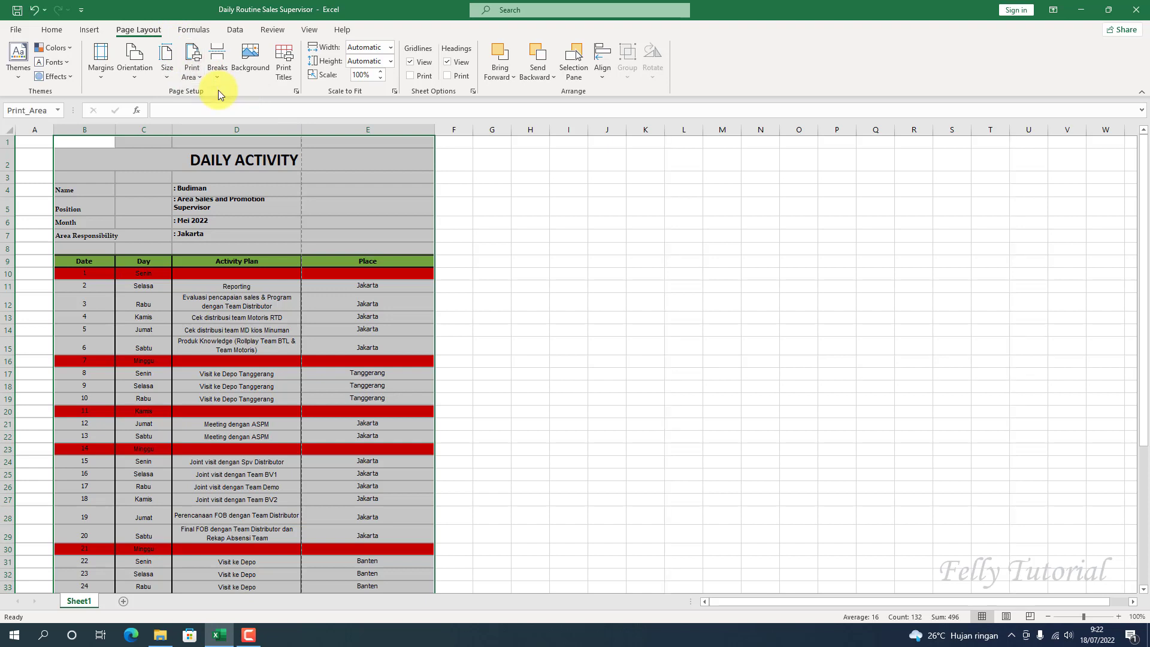
pyautogui.click(336, 170)
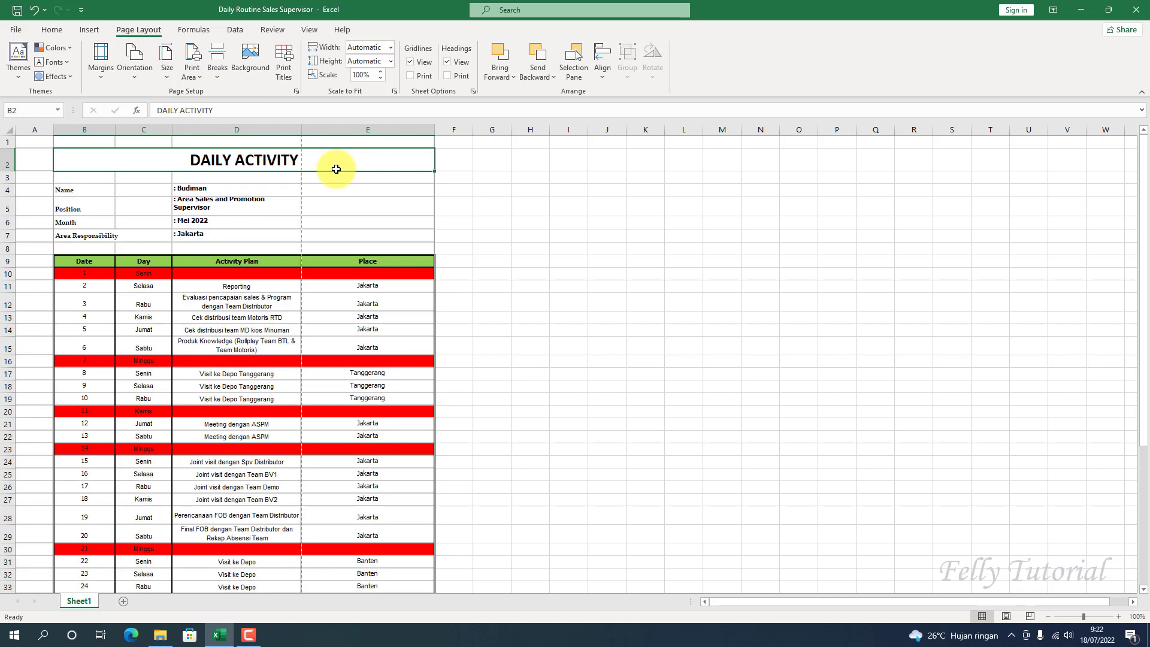
pyautogui.click(299, 142)
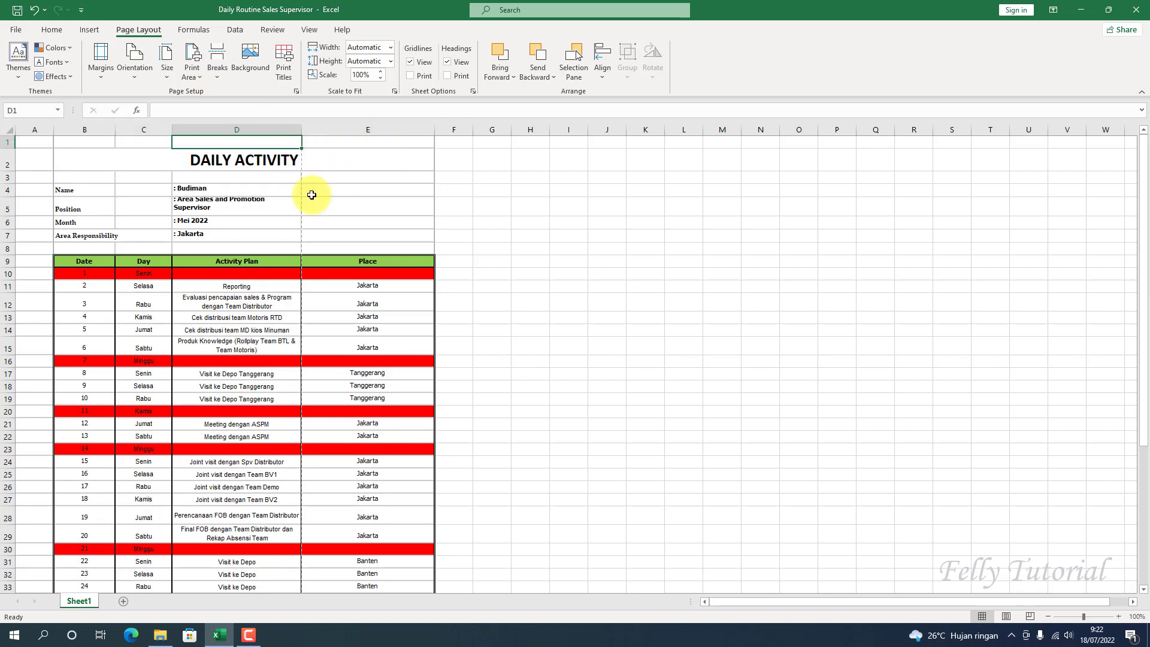
pyautogui.scroll(-1, 303, 403)
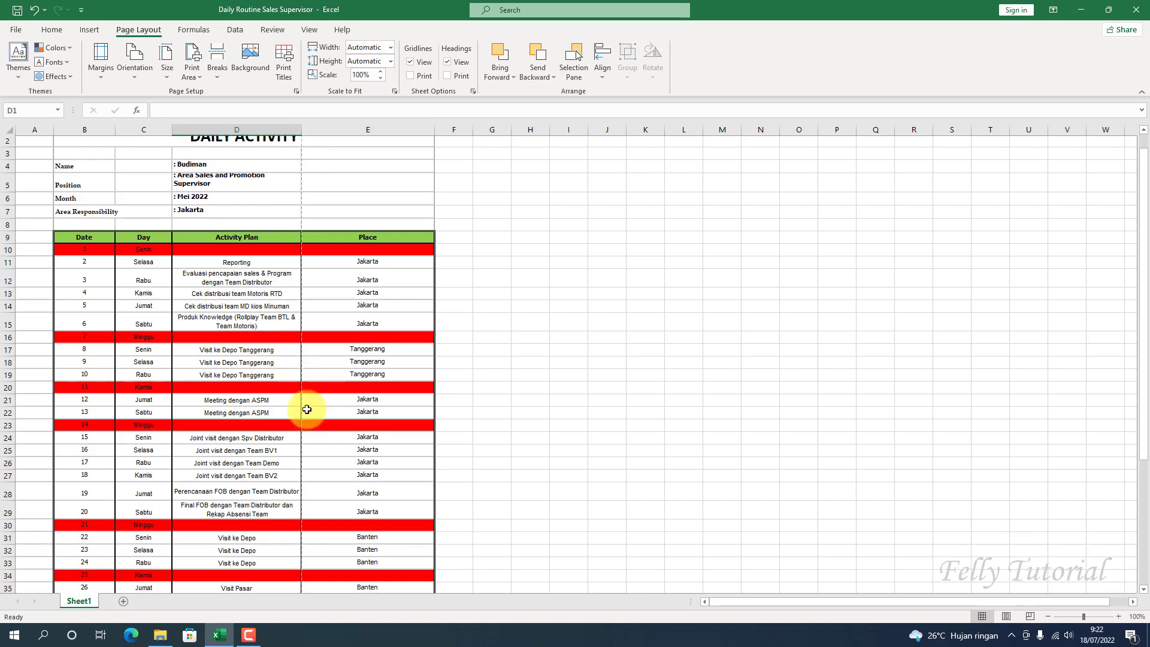
pyautogui.scroll(-6, 309, 432)
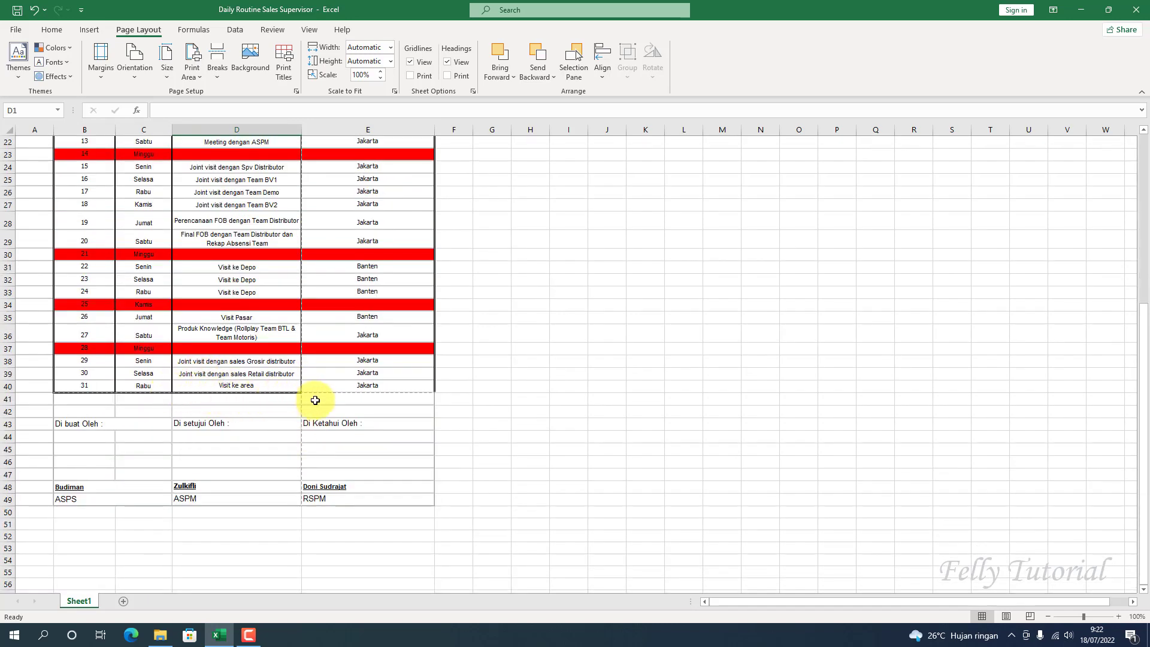
pyautogui.scroll(4, 318, 389)
pyautogui.scroll(3, 313, 388)
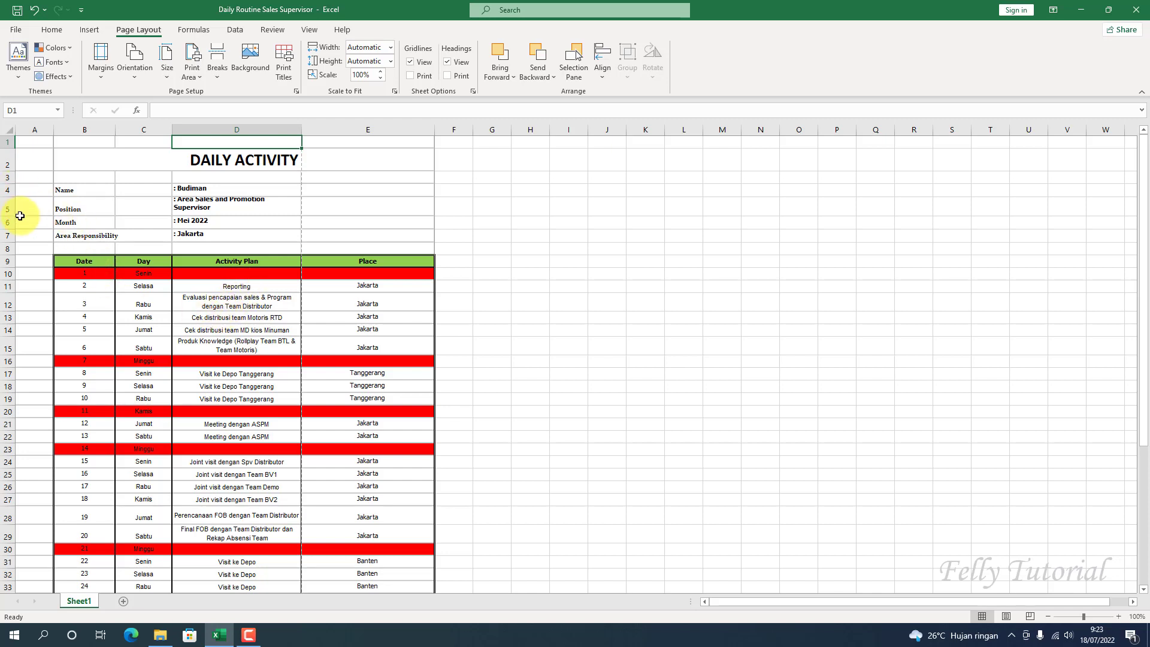
# - Shorten row 3 to 9,75, hide row 8, and enlarge row 5 for two-line text
pyautogui.moveTo(7, 183); pyautogui.dragTo(7, 179)
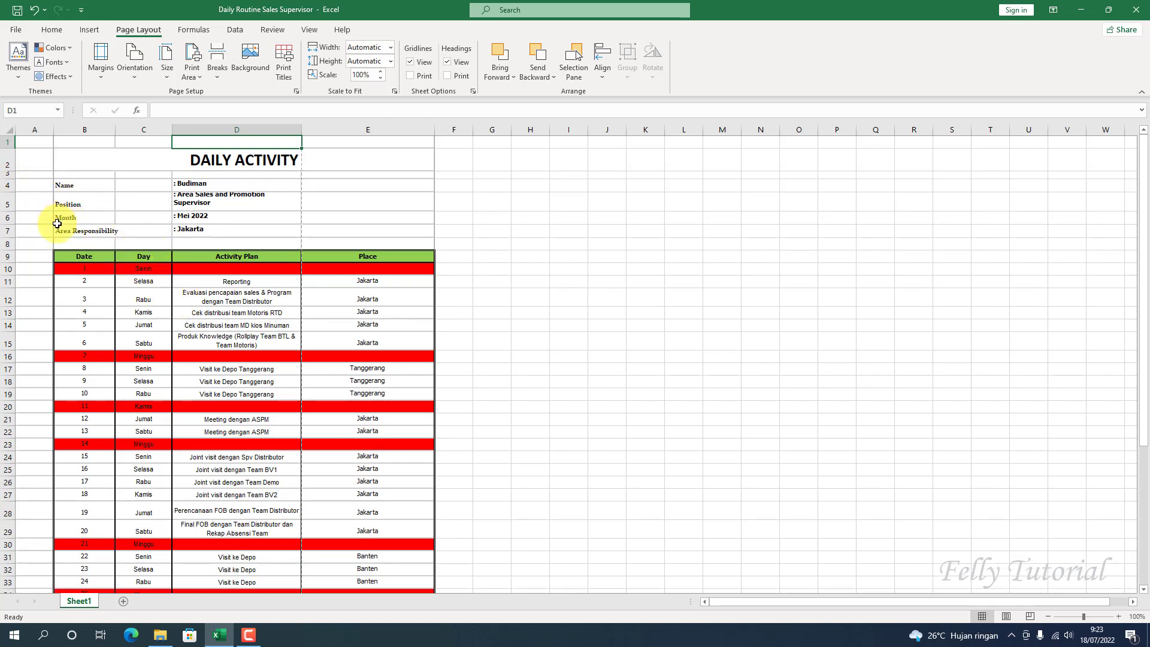
pyautogui.moveTo(10, 252); pyautogui.dragTo(10, 239)
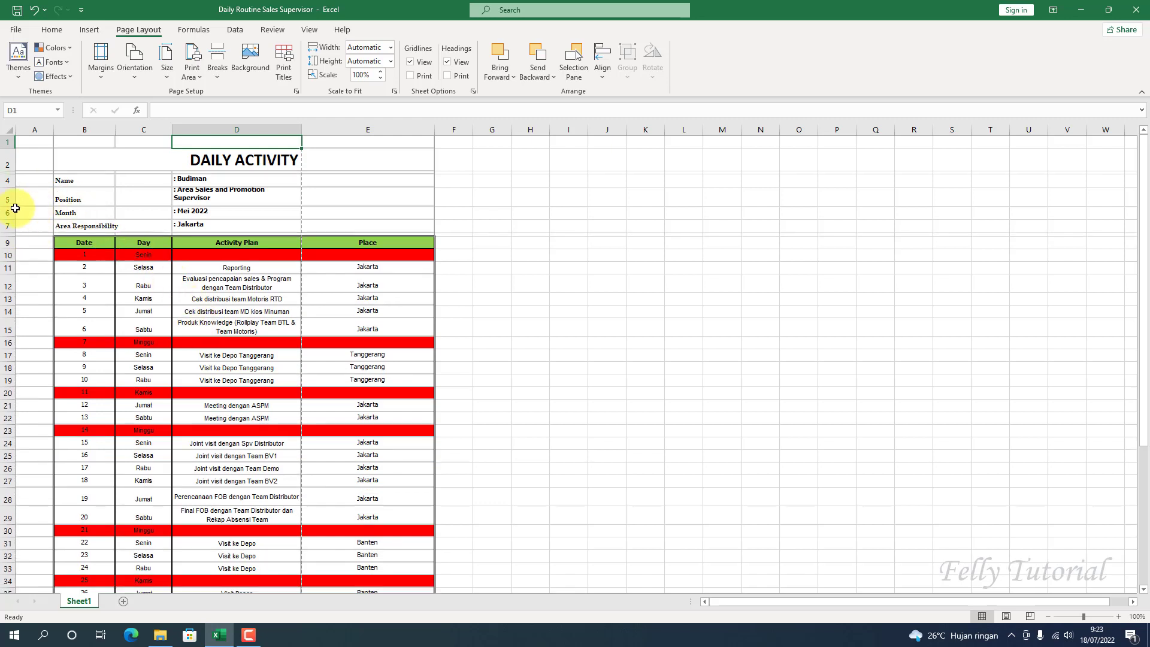
pyautogui.moveTo(6, 204); pyautogui.dragTo(7, 208)
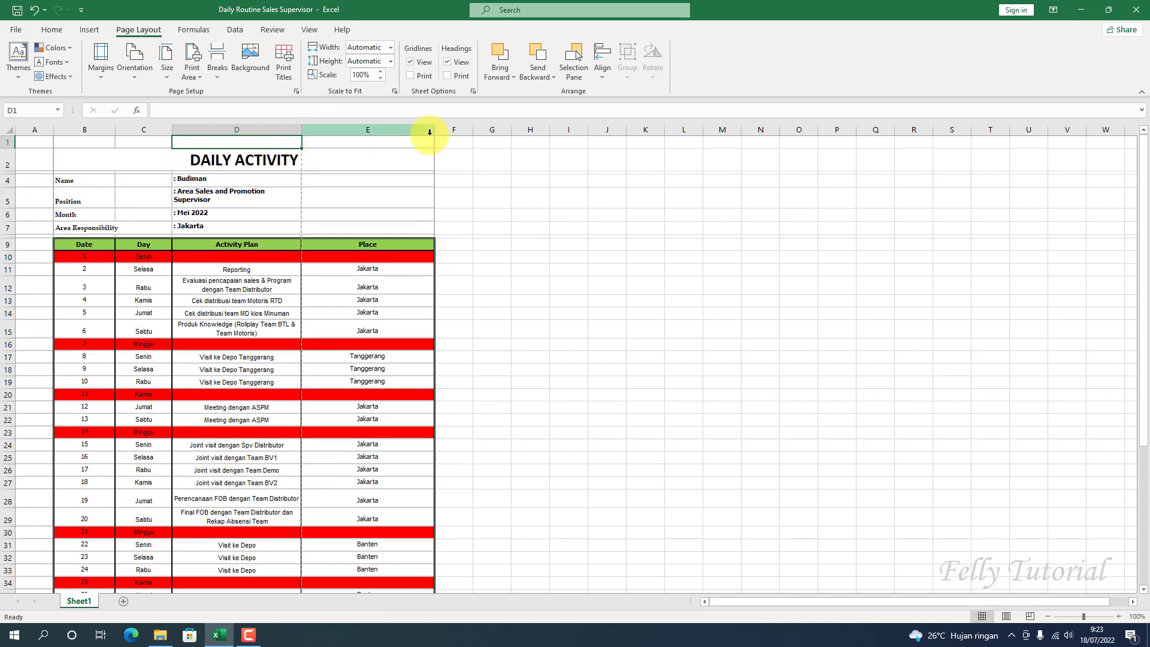
# - Narrow Place column E to about 19,29, widen Activity Plan column D, and adjust Day column C
pyautogui.moveTo(435, 129); pyautogui.dragTo(386, 132)
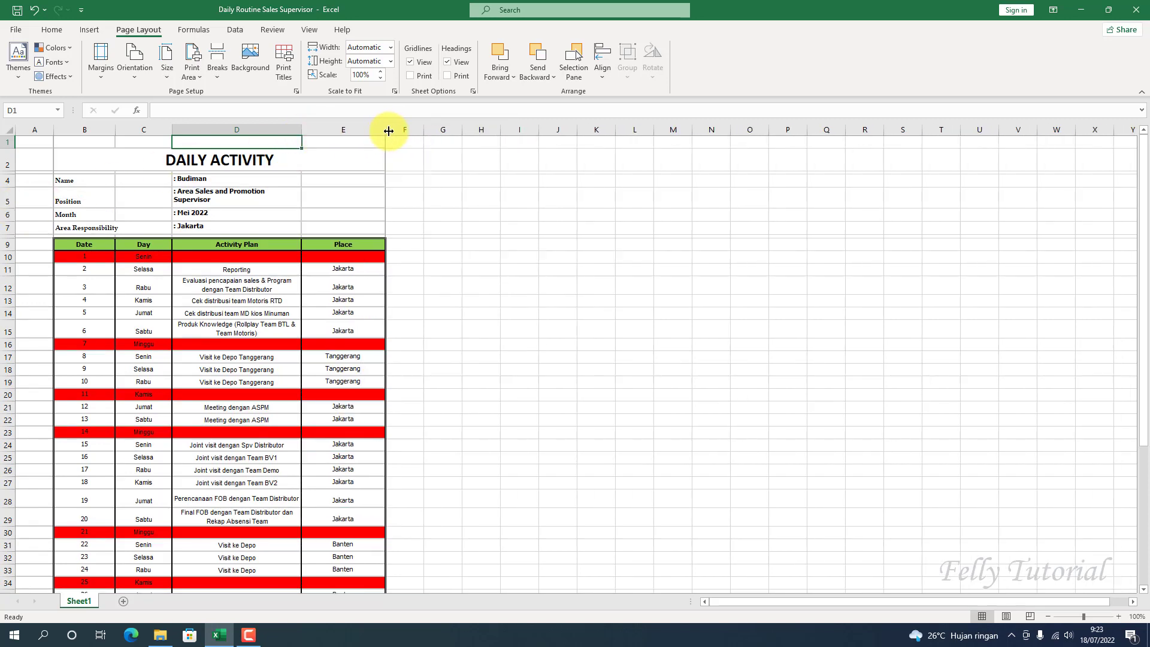
pyautogui.moveTo(301, 133); pyautogui.dragTo(312, 133)
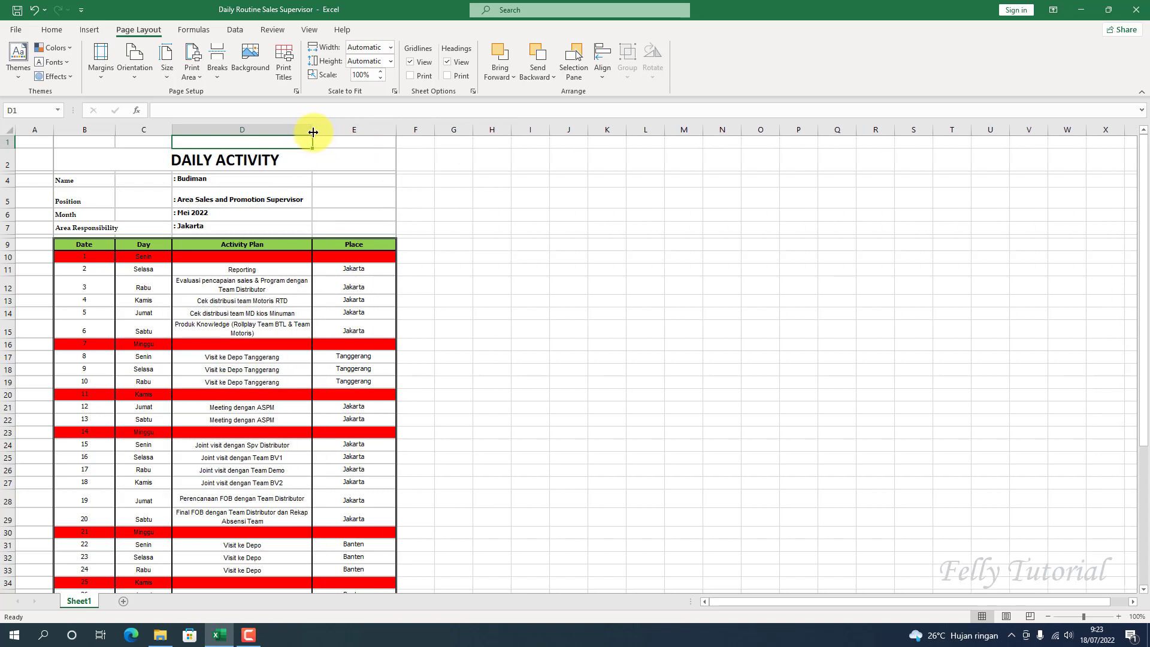
pyautogui.moveTo(312, 132); pyautogui.dragTo(317, 131)
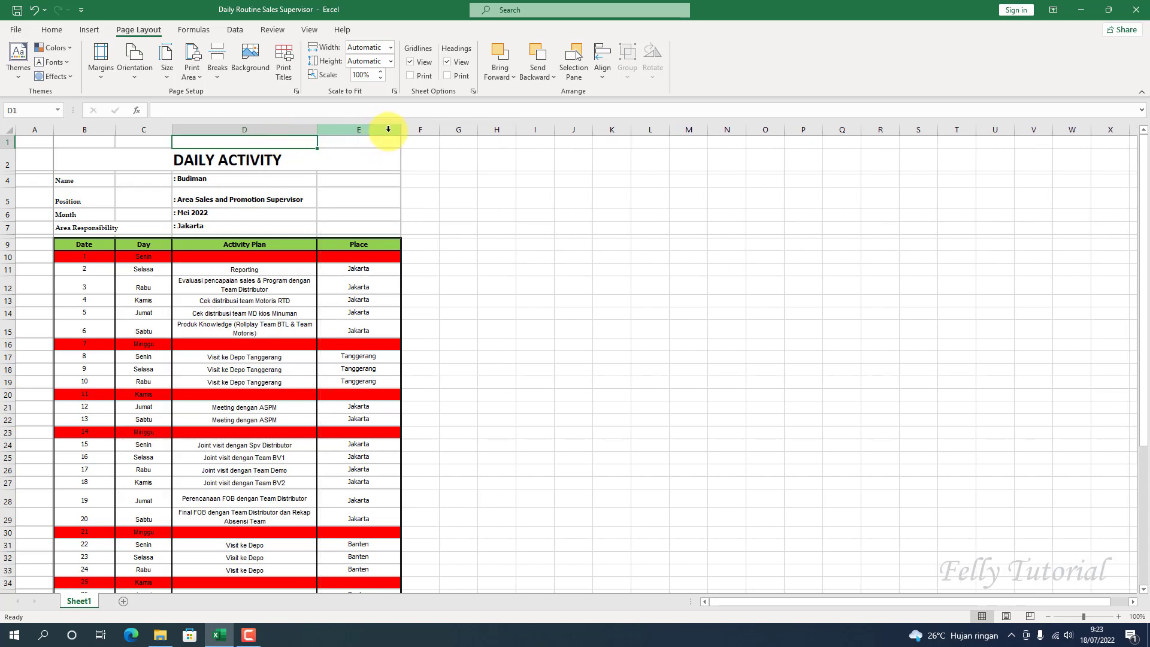
pyautogui.moveTo(401, 129); pyautogui.dragTo(412, 127)
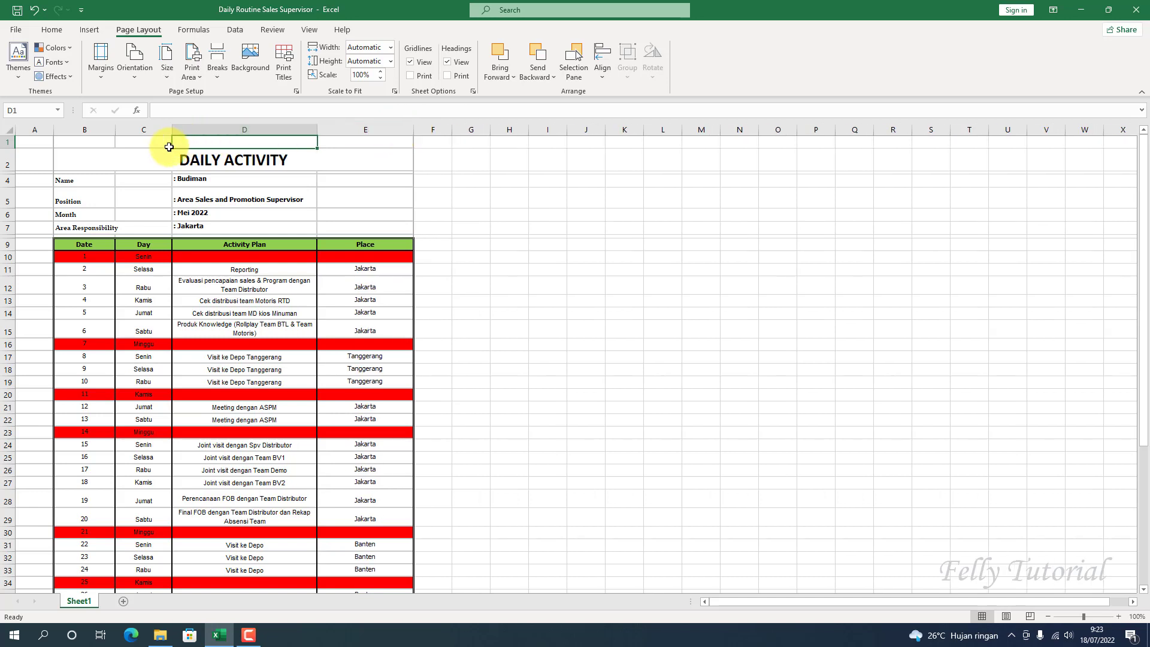
pyautogui.moveTo(173, 133); pyautogui.dragTo(122, 131)
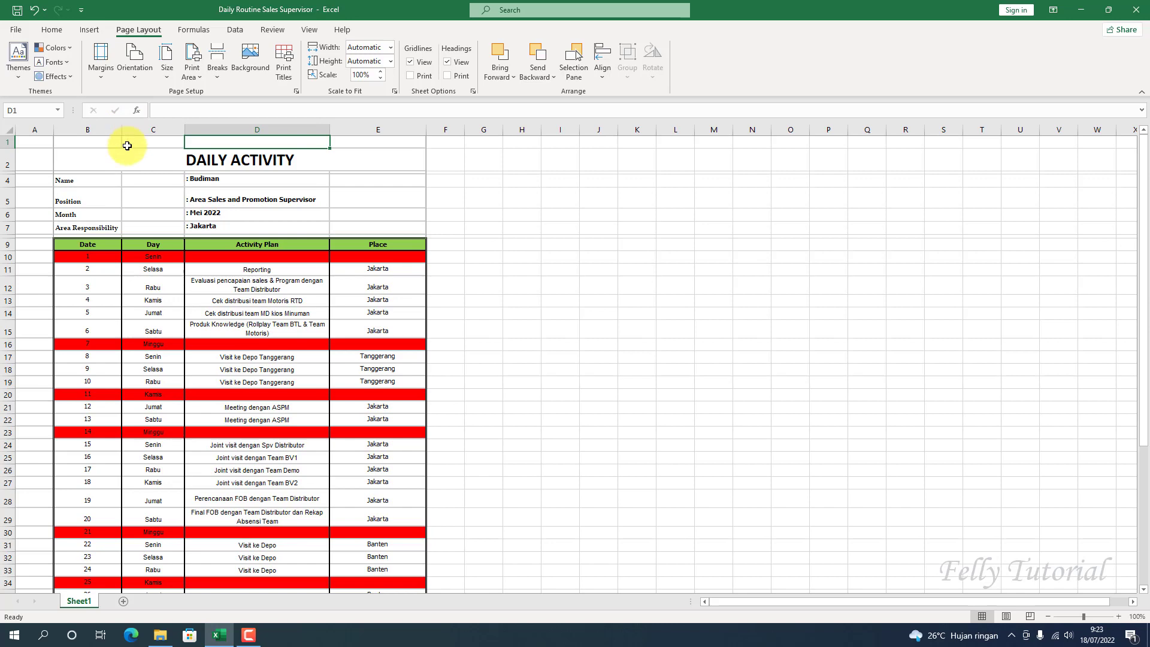
pyautogui.scroll(-1, 295, 430)
pyautogui.scroll(-2, 295, 430)
pyautogui.scroll(1, 295, 430)
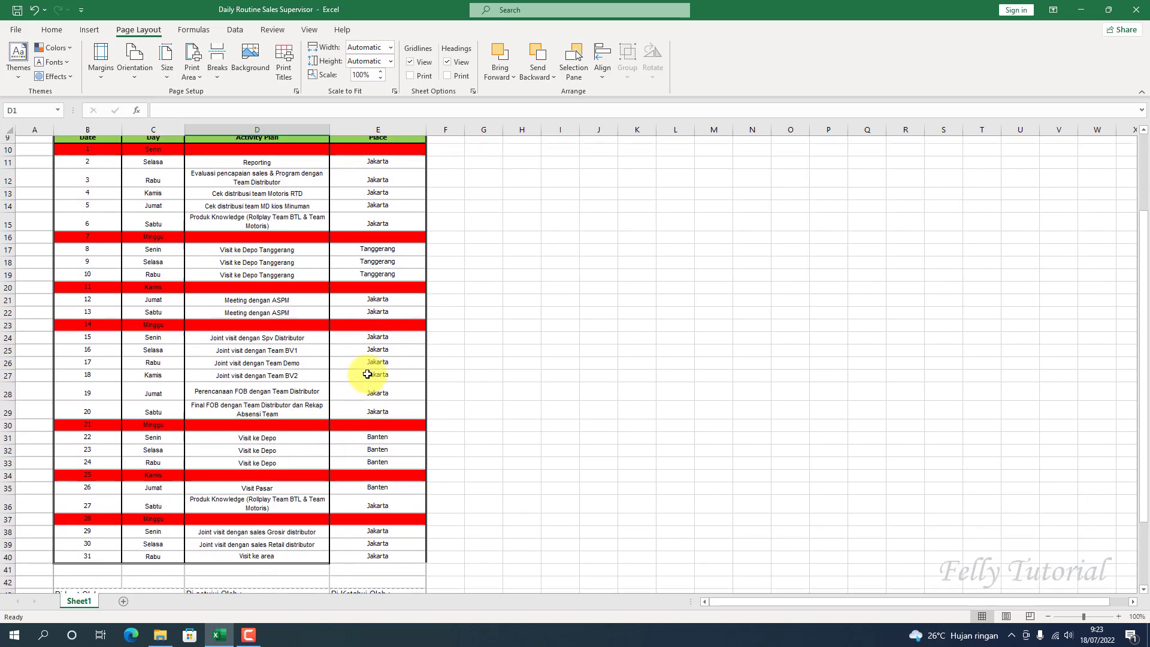
pyautogui.scroll(2, 295, 430)
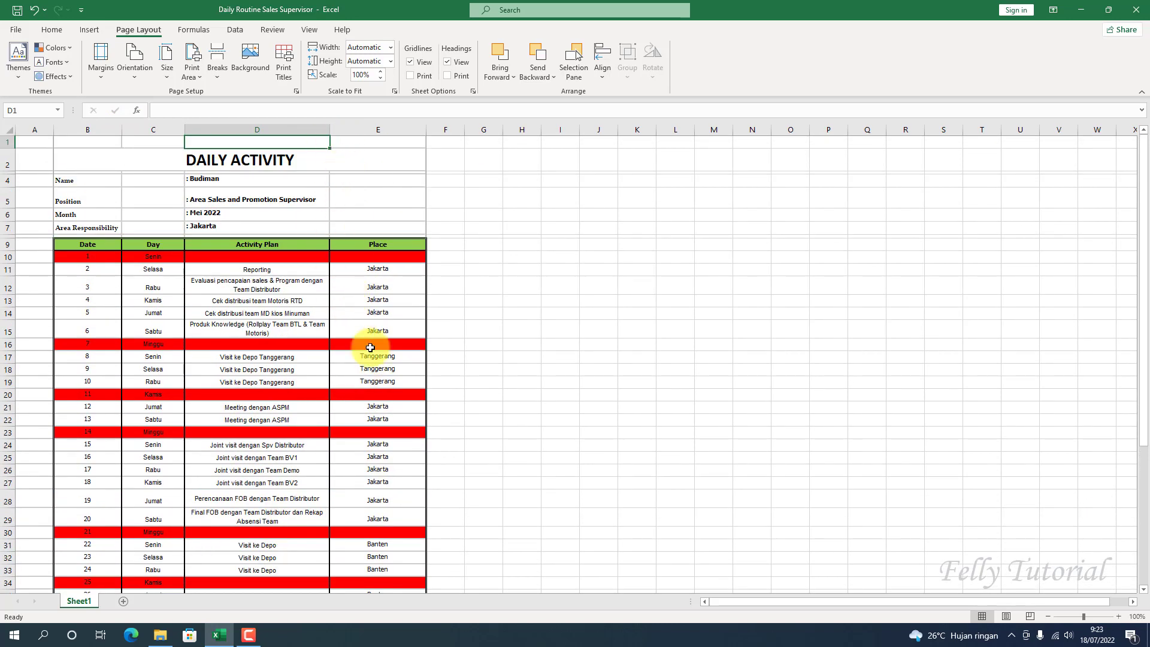
pyautogui.scroll(-2, 368, 439)
pyautogui.scroll(-4, 368, 439)
pyautogui.scroll(-1, 368, 439)
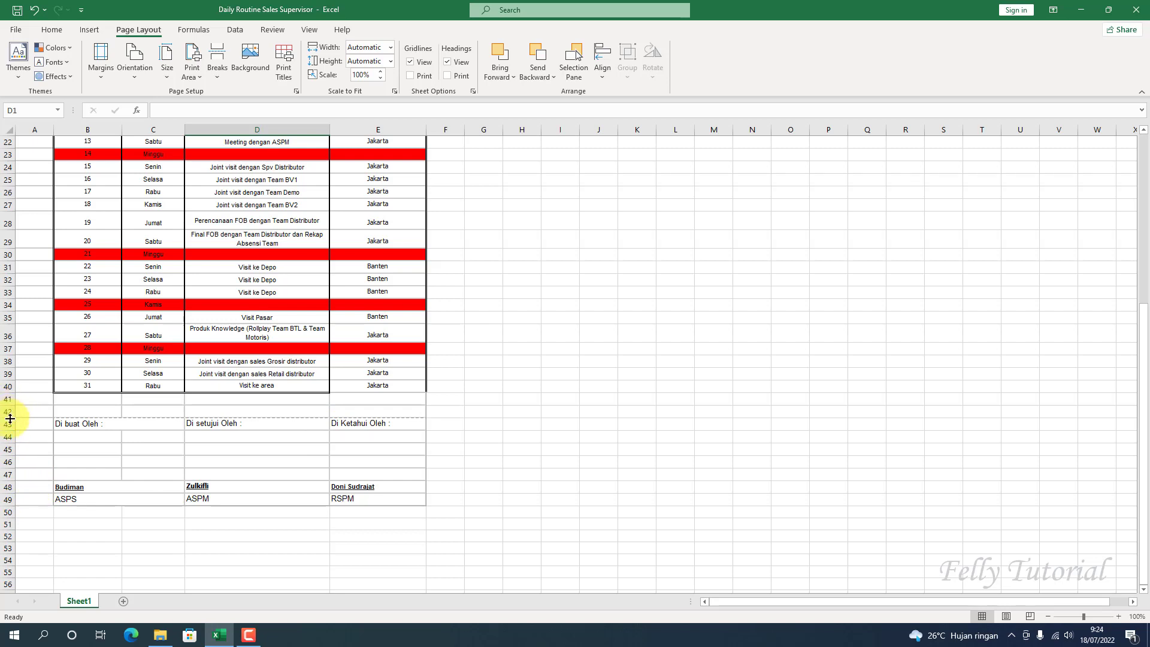
# - Delete the empty row 42 below the activity table
pyautogui.click(4, 411)
pyautogui.rightClick(7, 414)
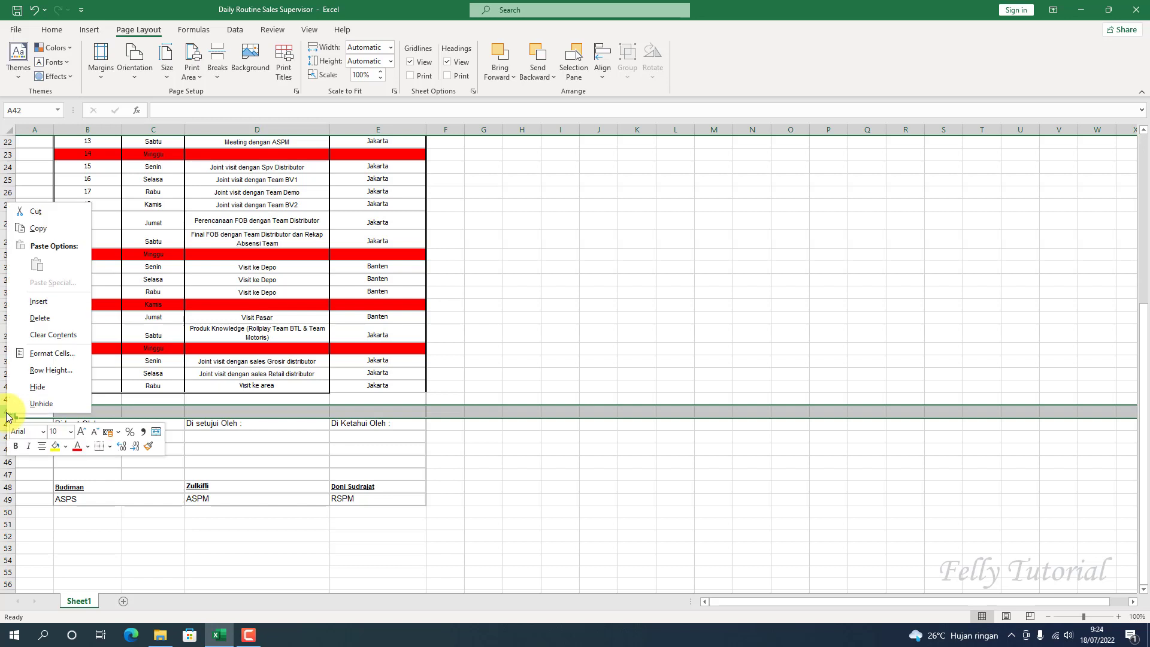
pyautogui.click(42, 318)
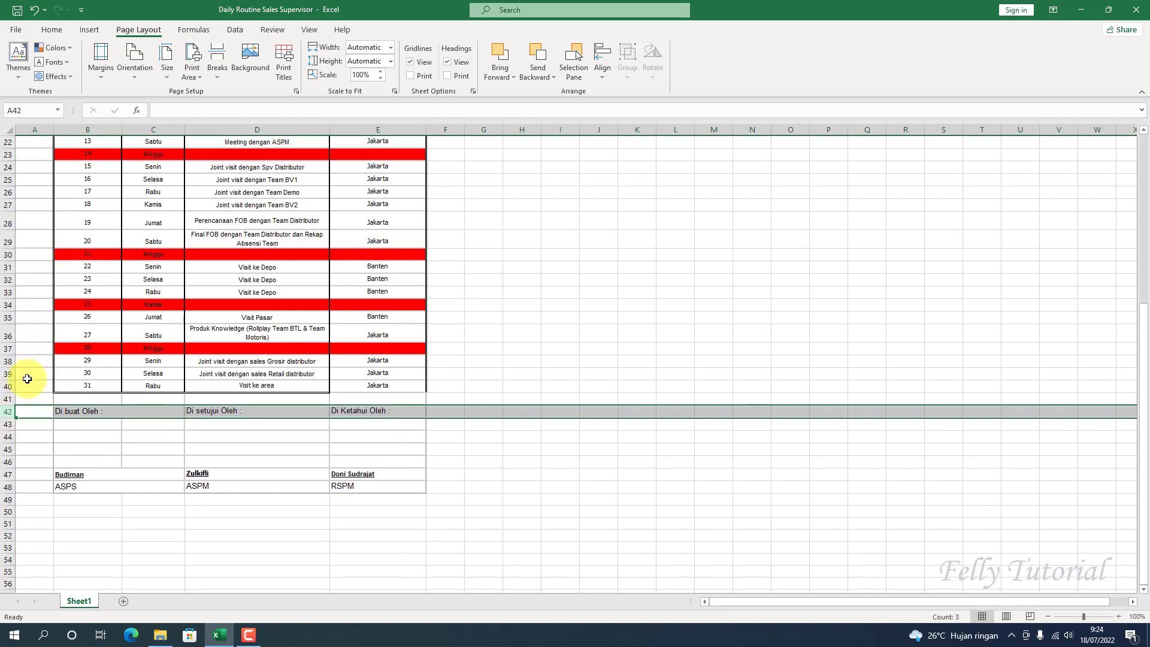
# - Shorten row 41 and blank row 44 above the signature names, then review the sheet
pyautogui.click(8, 437)
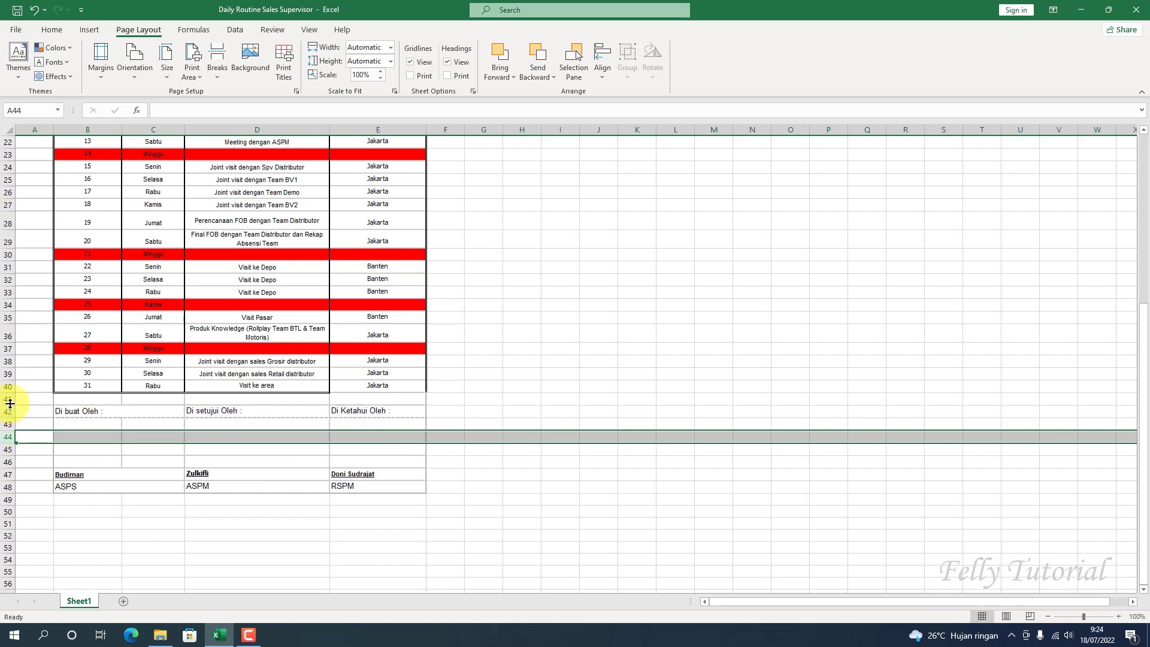
pyautogui.moveTo(11, 402); pyautogui.dragTo(10, 399)
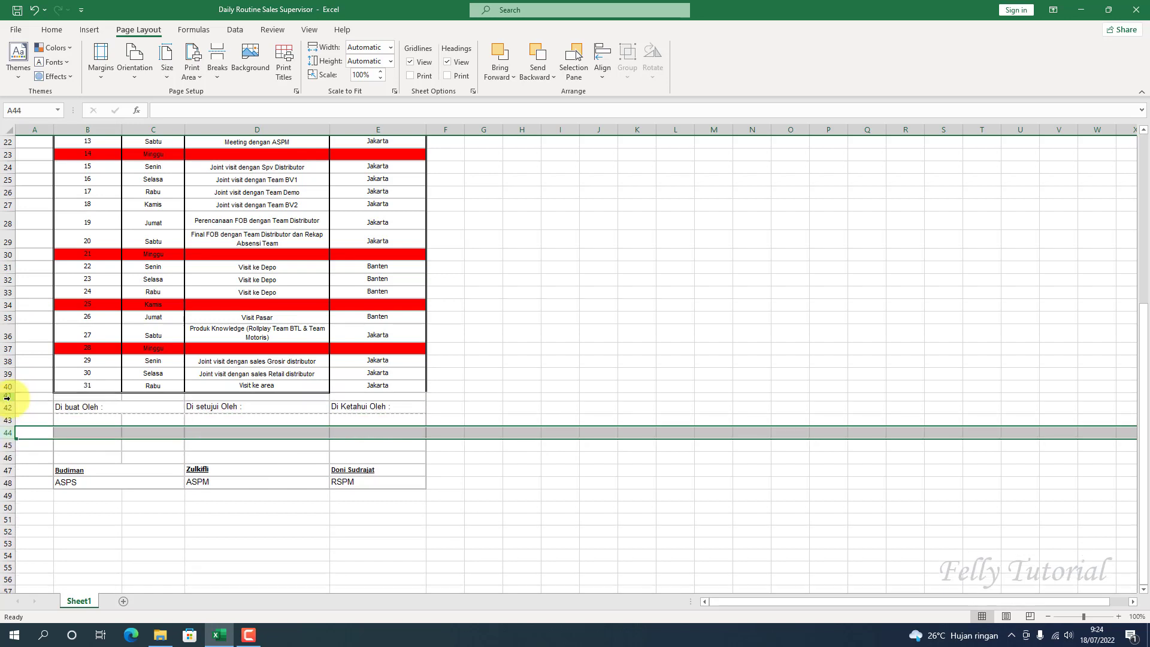
pyautogui.click(204, 458)
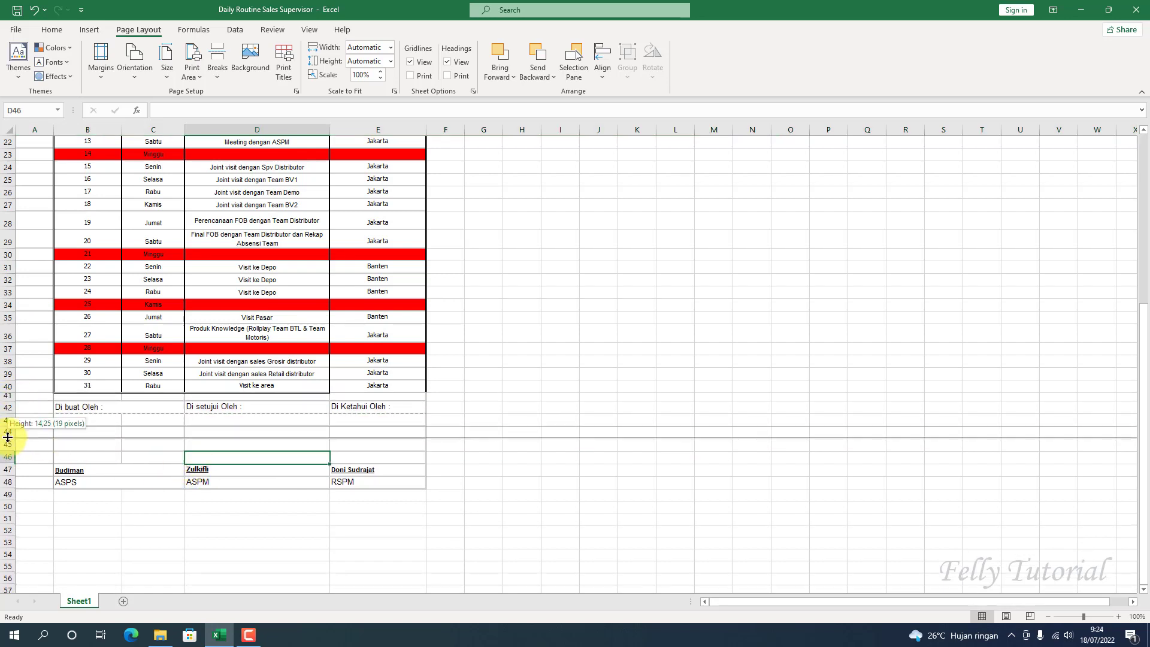
pyautogui.moveTo(7, 439); pyautogui.dragTo(8, 432)
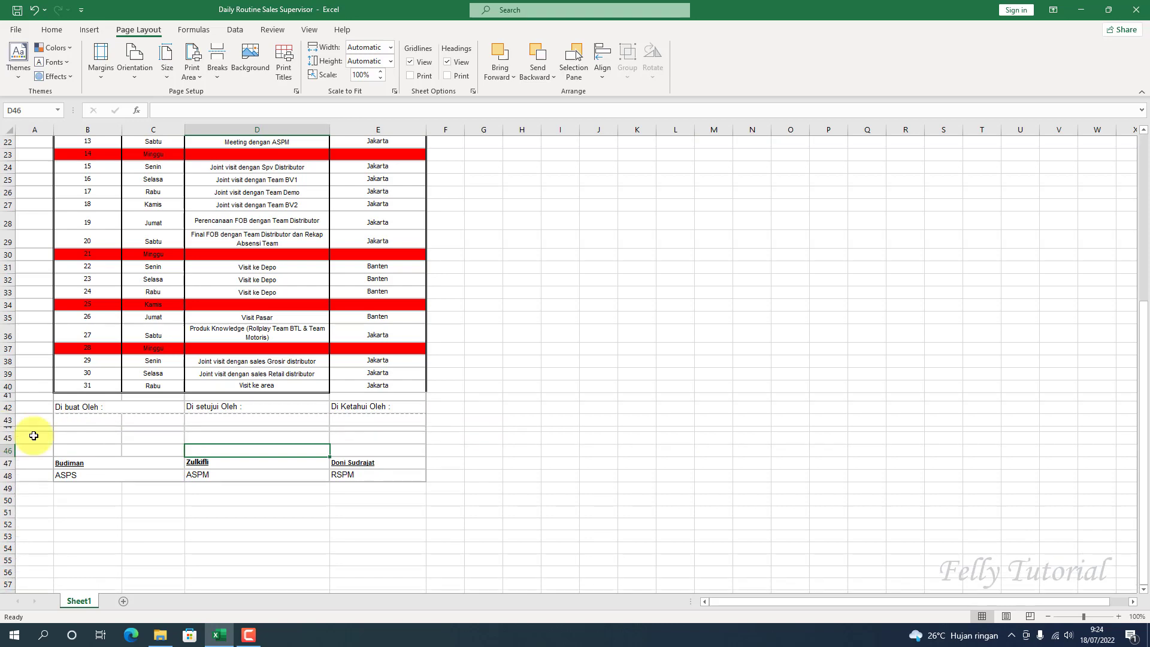
pyautogui.click(382, 523)
pyautogui.scroll(1, 305, 498)
pyautogui.scroll(3, 291, 534)
pyautogui.scroll(3, 291, 534)
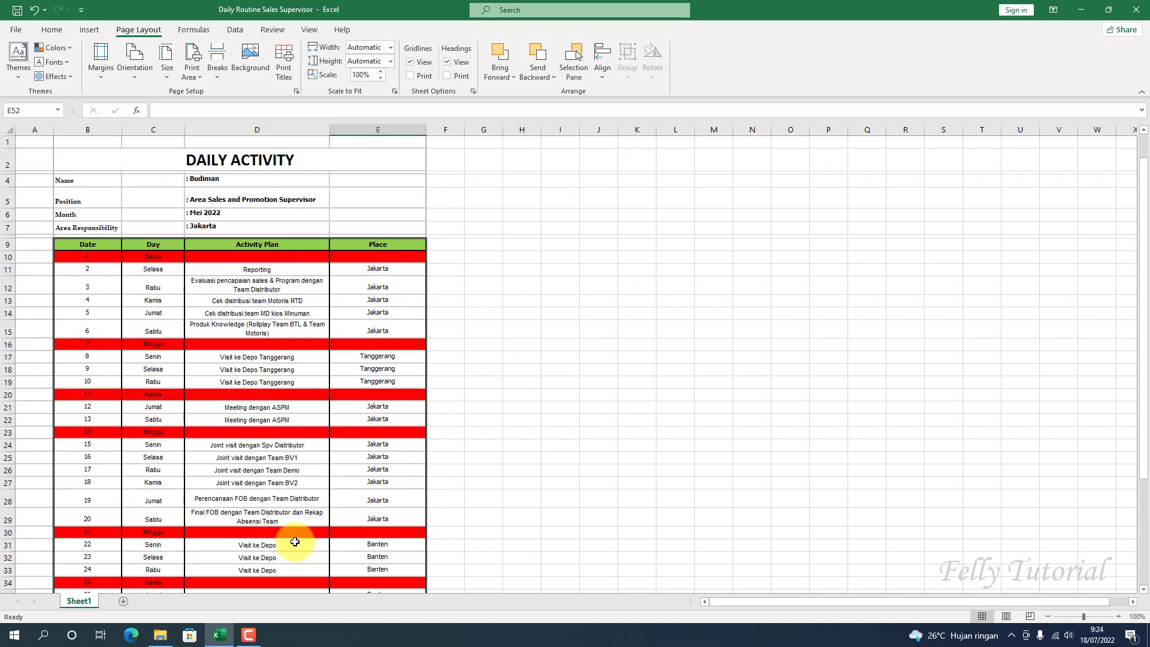
pyautogui.scroll(-3, 386, 551)
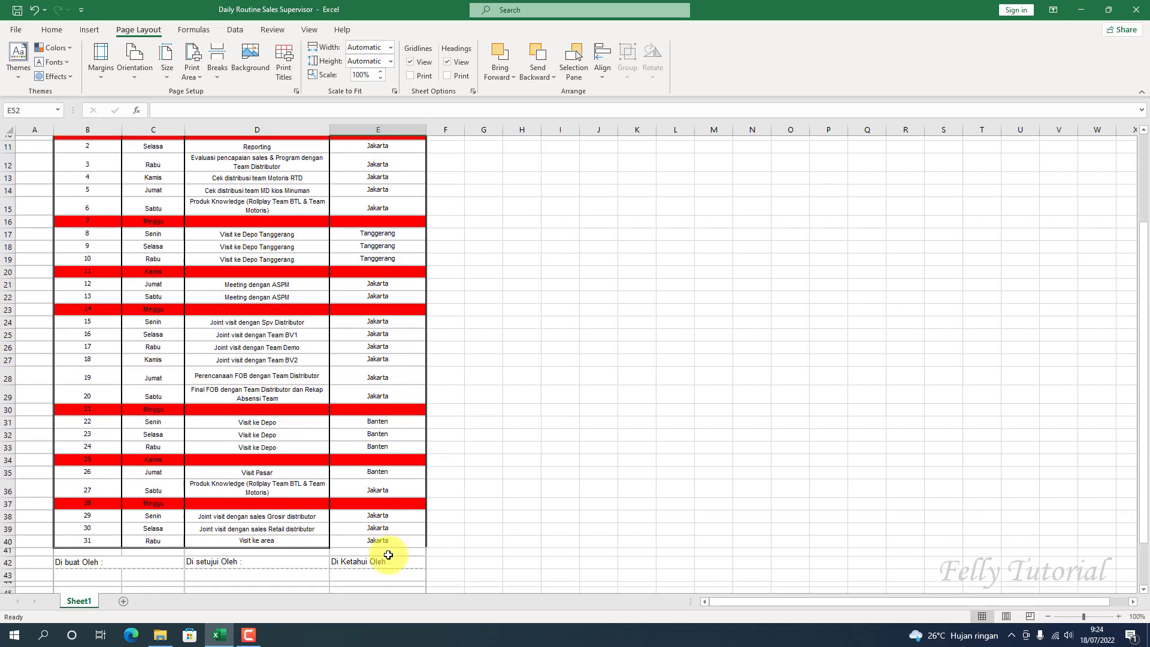
pyautogui.scroll(-1, 398, 565)
pyautogui.scroll(-1, 329, 547)
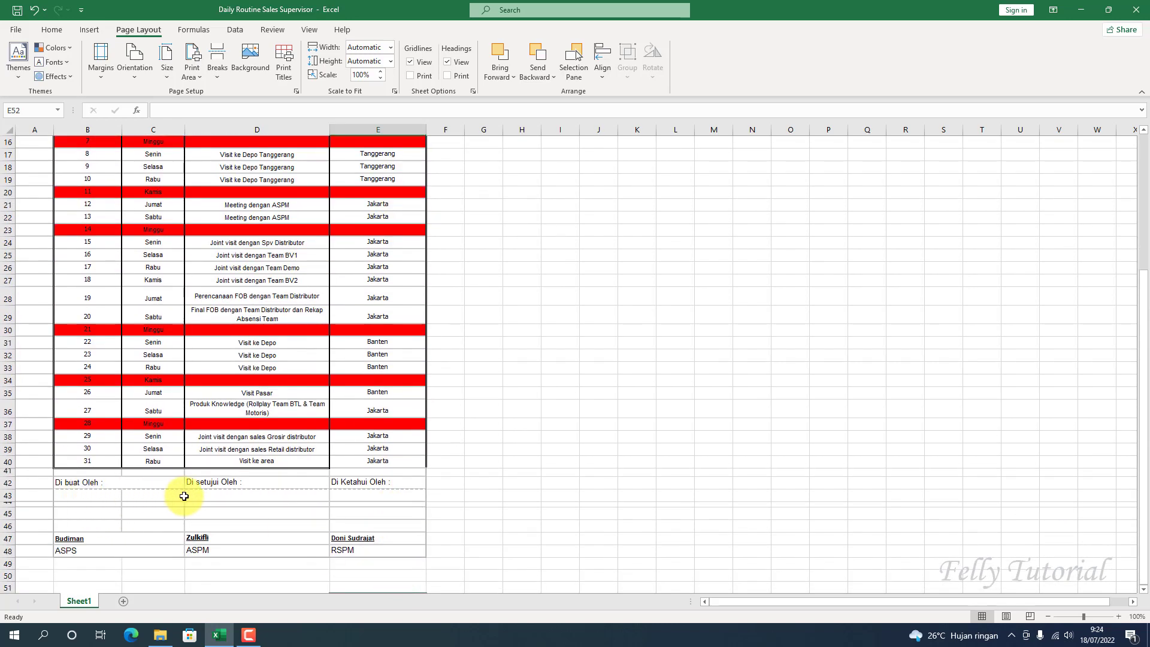
pyautogui.scroll(5, 267, 503)
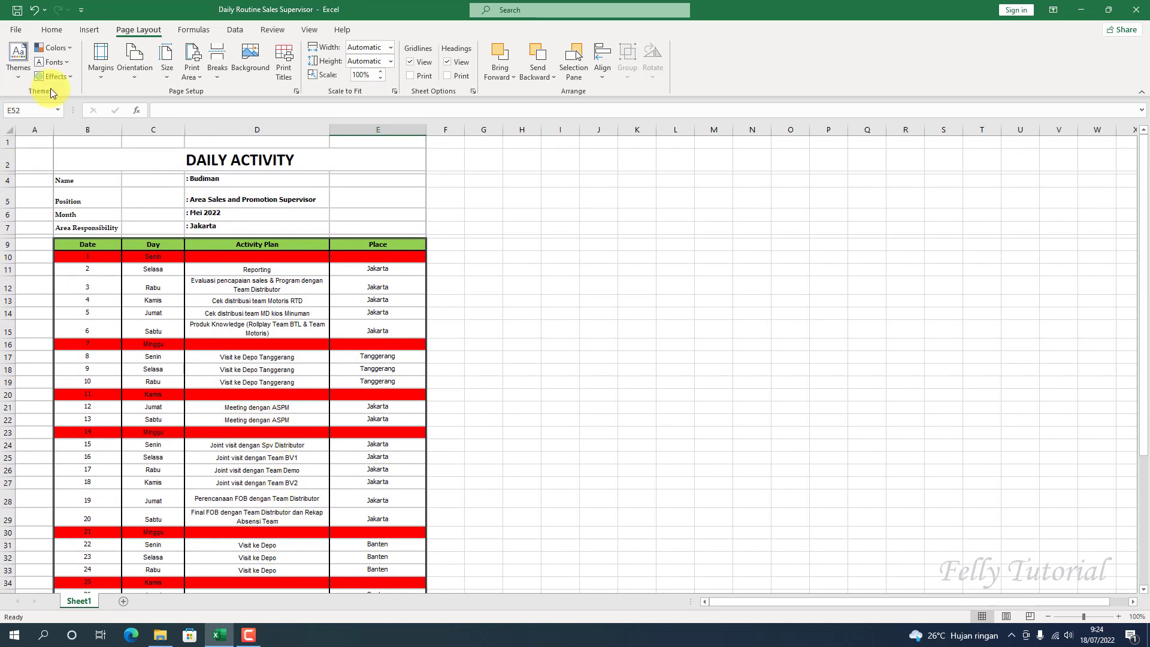
# - Open the File > Print preview and compare page 1 with the signature names on page 2
pyautogui.click(16, 30)
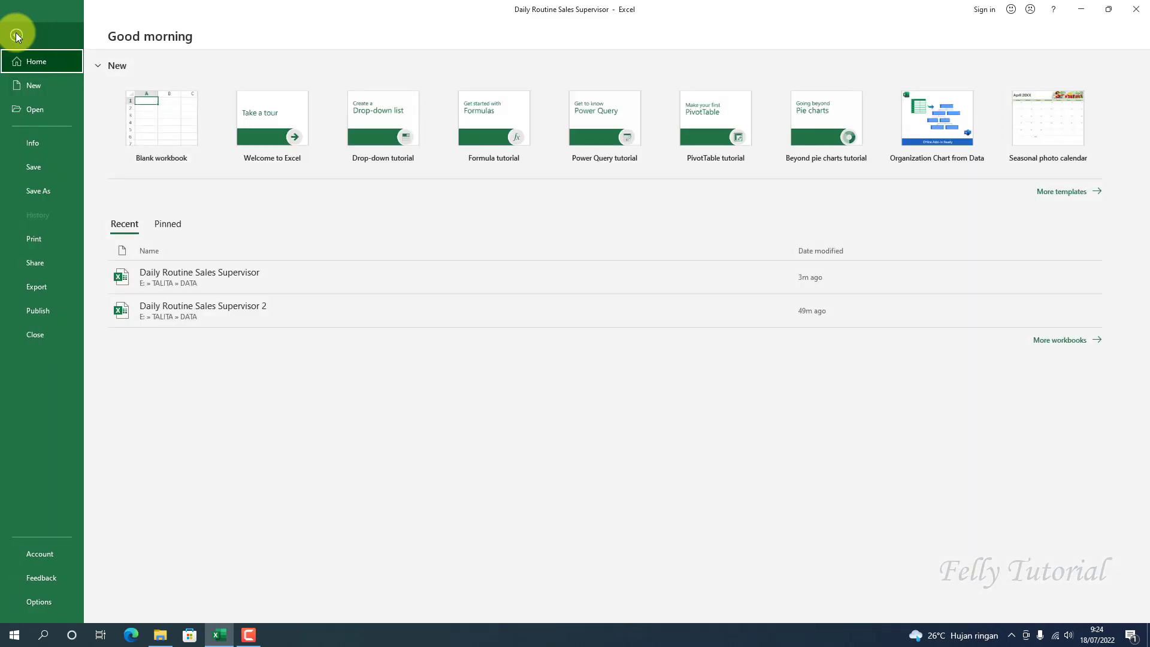
pyautogui.click(40, 243)
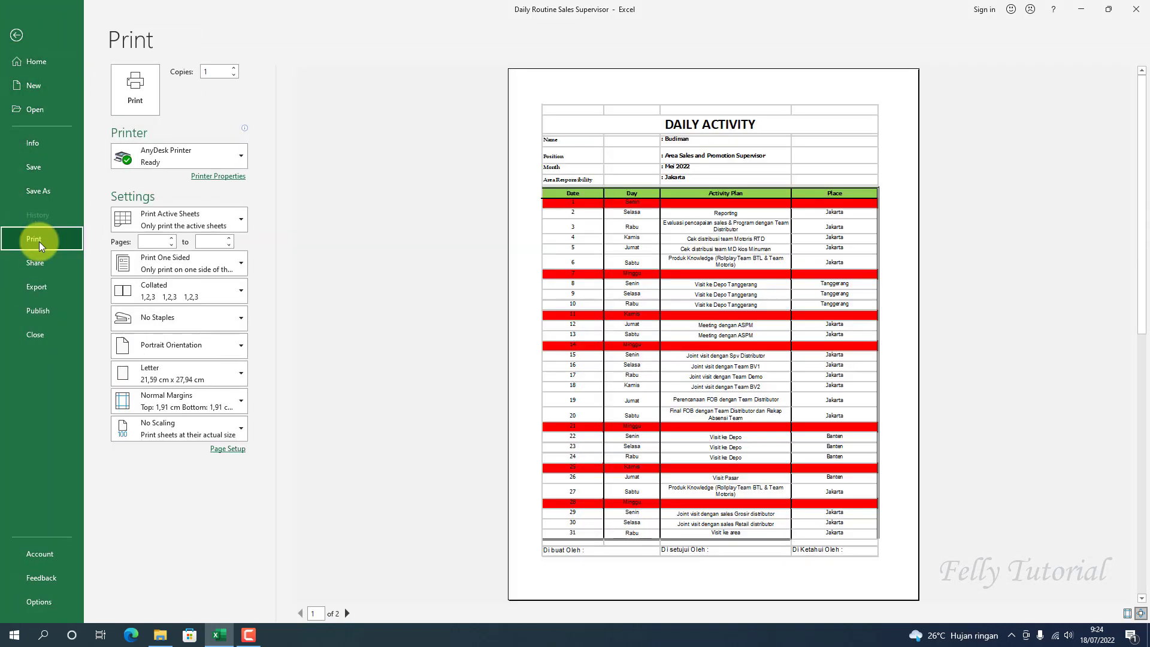
pyautogui.click(346, 613)
pyautogui.click(301, 615)
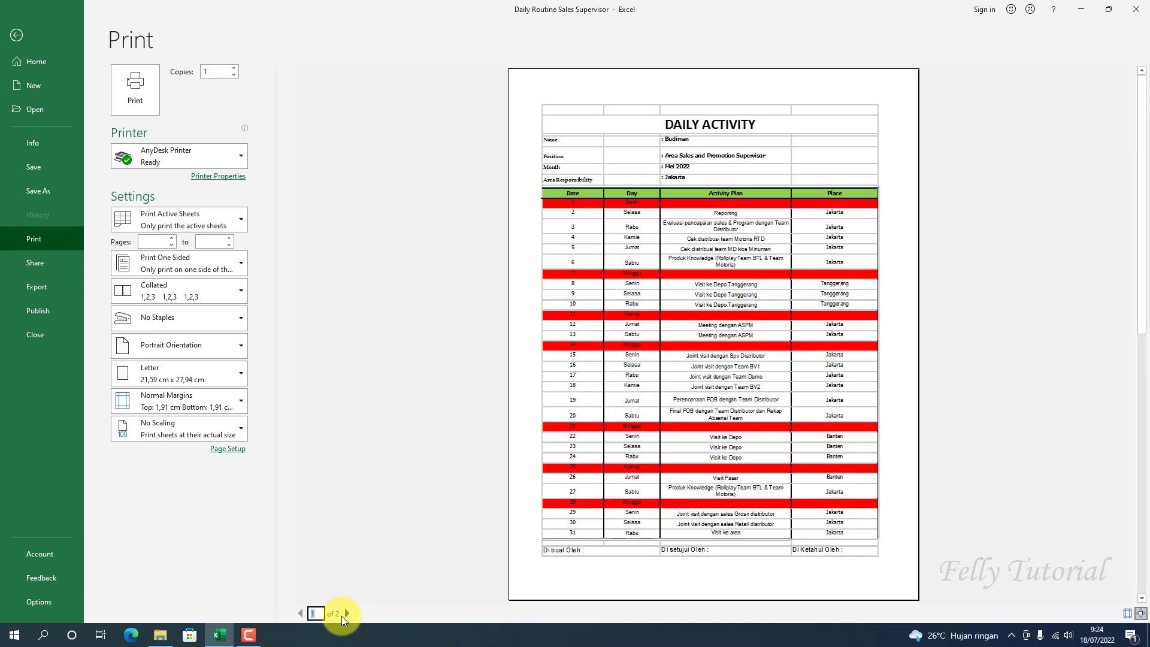
pyautogui.click(346, 613)
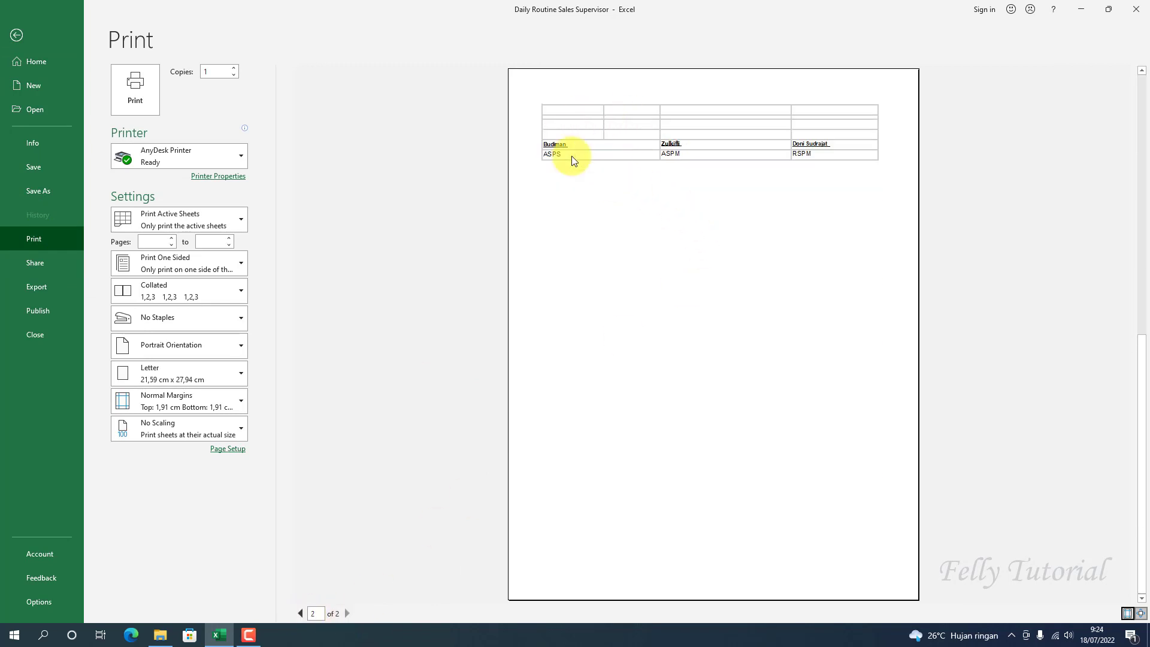
pyautogui.click(301, 613)
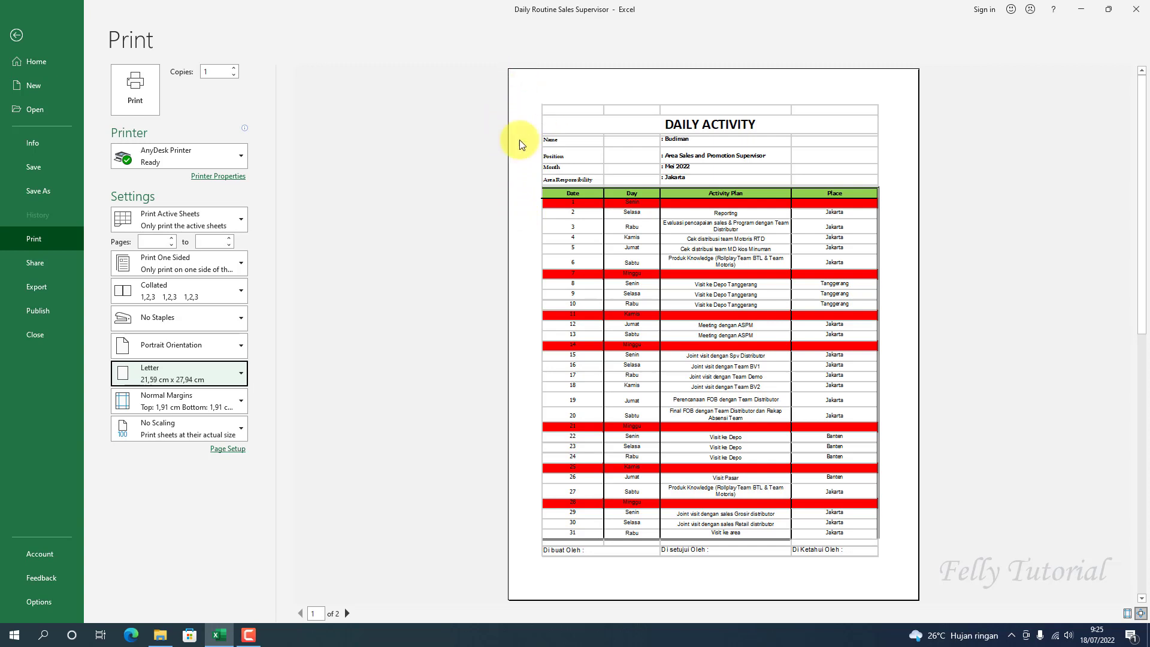
# - Apply the Narrow margin preset and confirm the signature names still fall on page 2
pyautogui.click(241, 406)
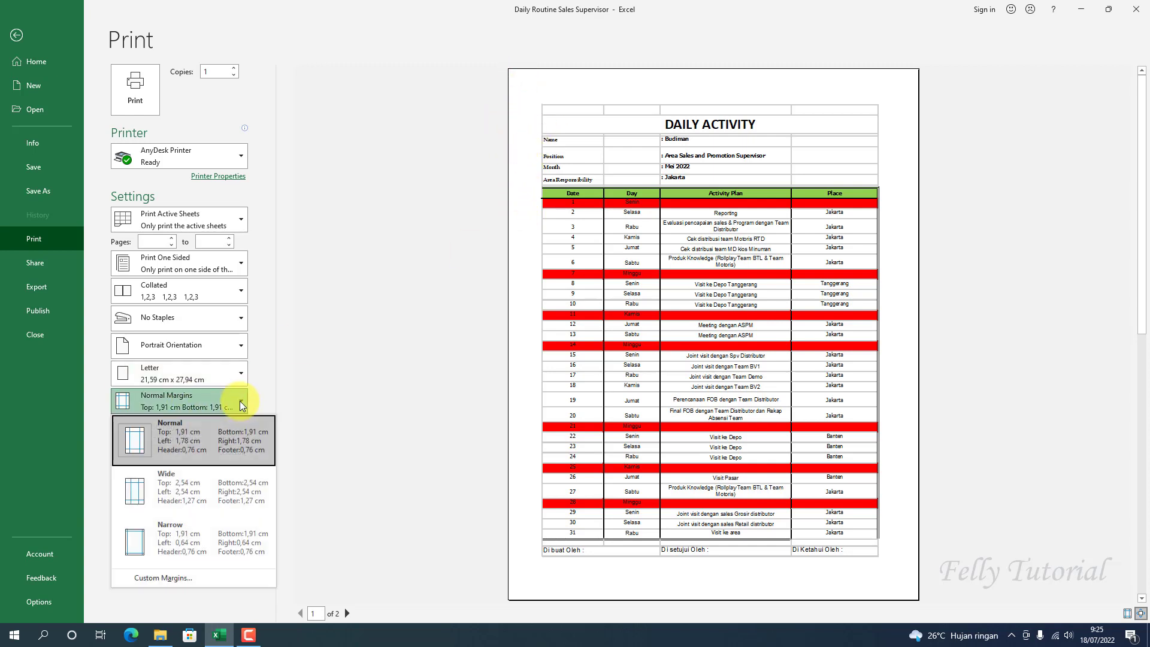
pyautogui.click(180, 541)
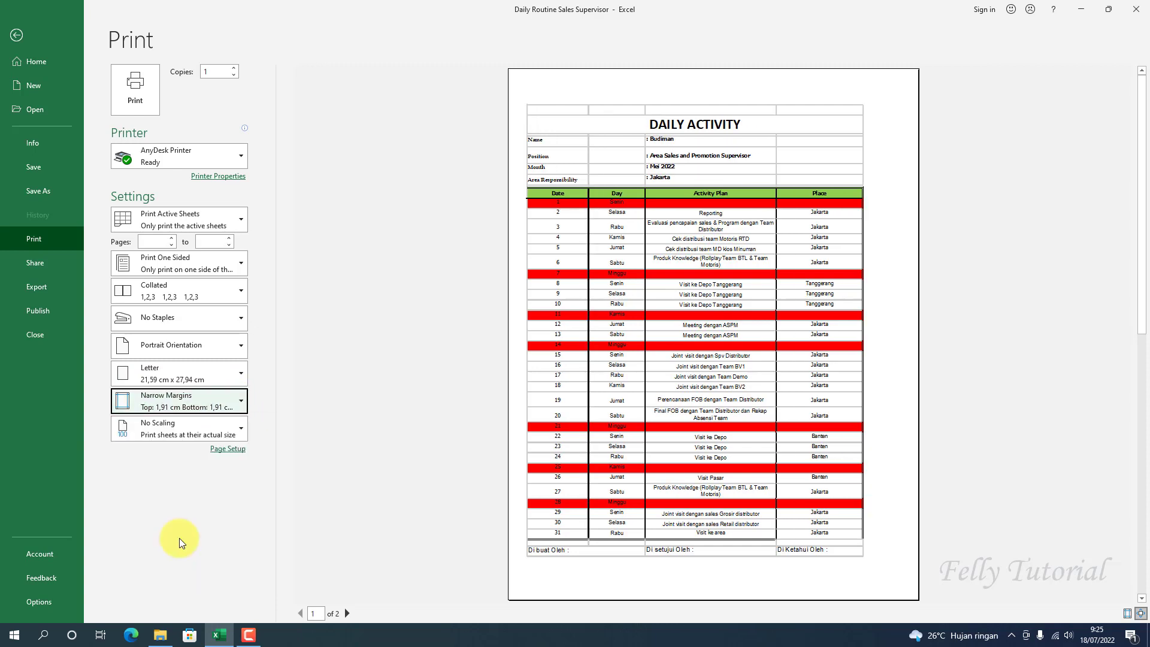
pyautogui.click(346, 613)
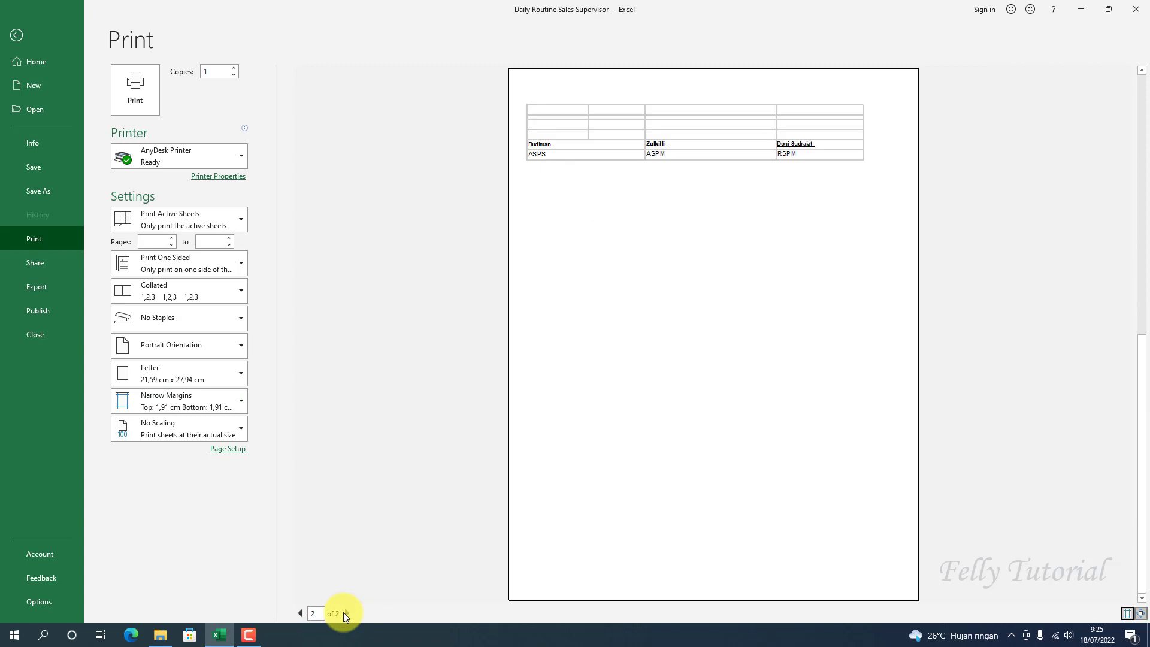
pyautogui.click(299, 612)
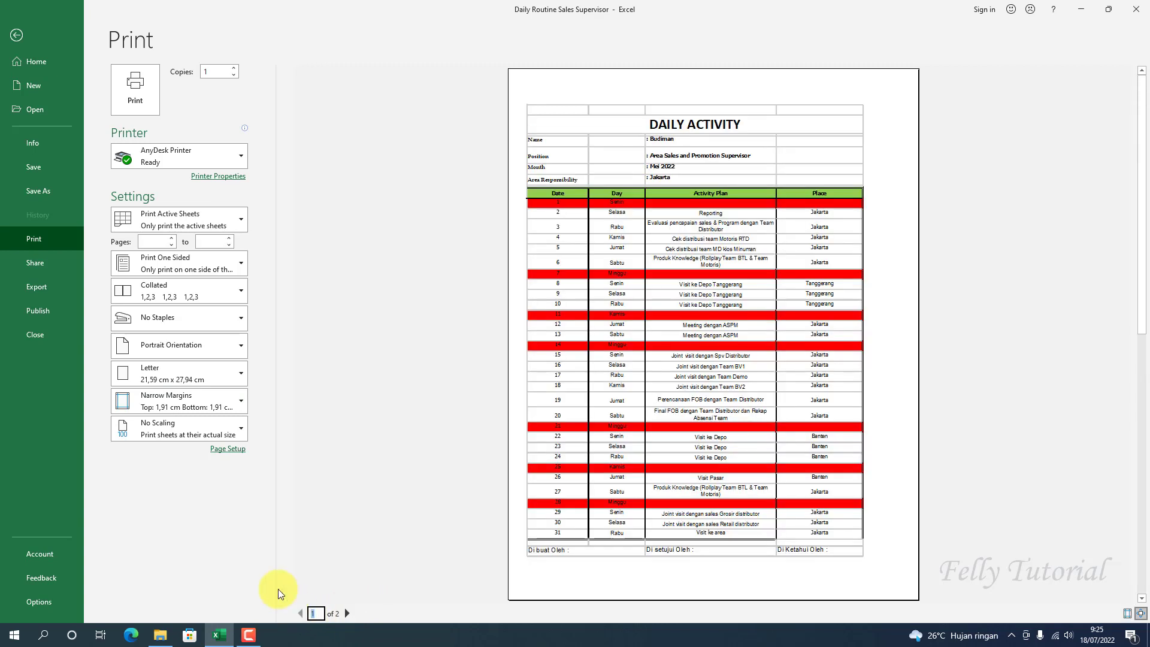
pyautogui.click(229, 407)
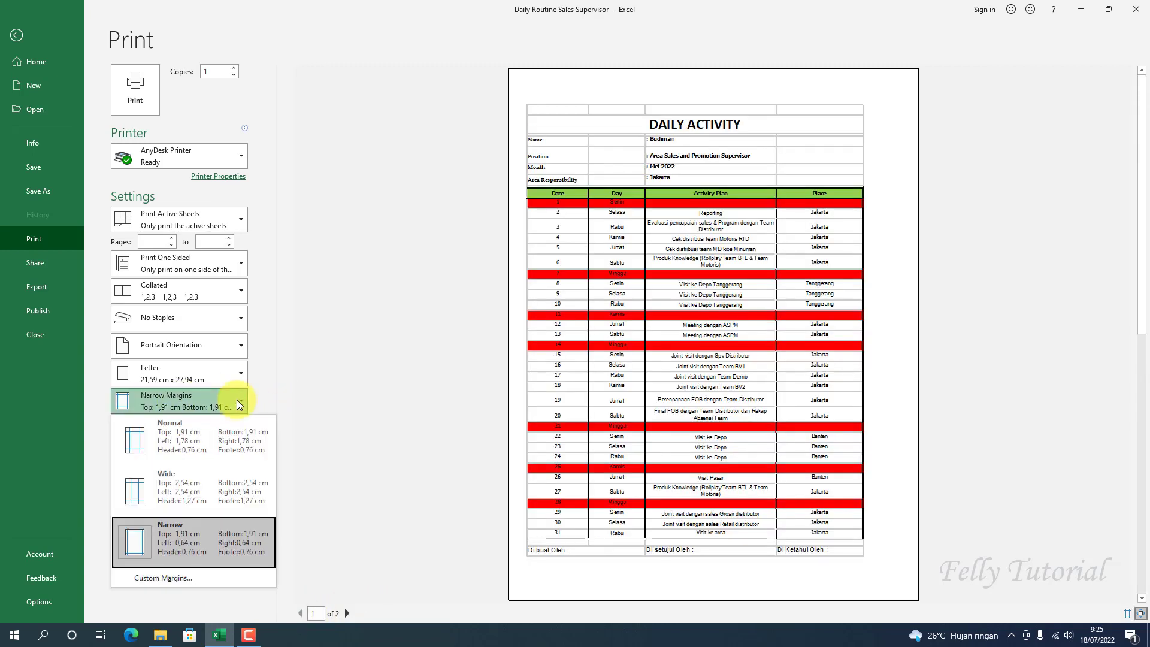
# - Set custom 0,5 cm top and bottom margins, check page 2, and return to the sheet
pyautogui.click(180, 580)
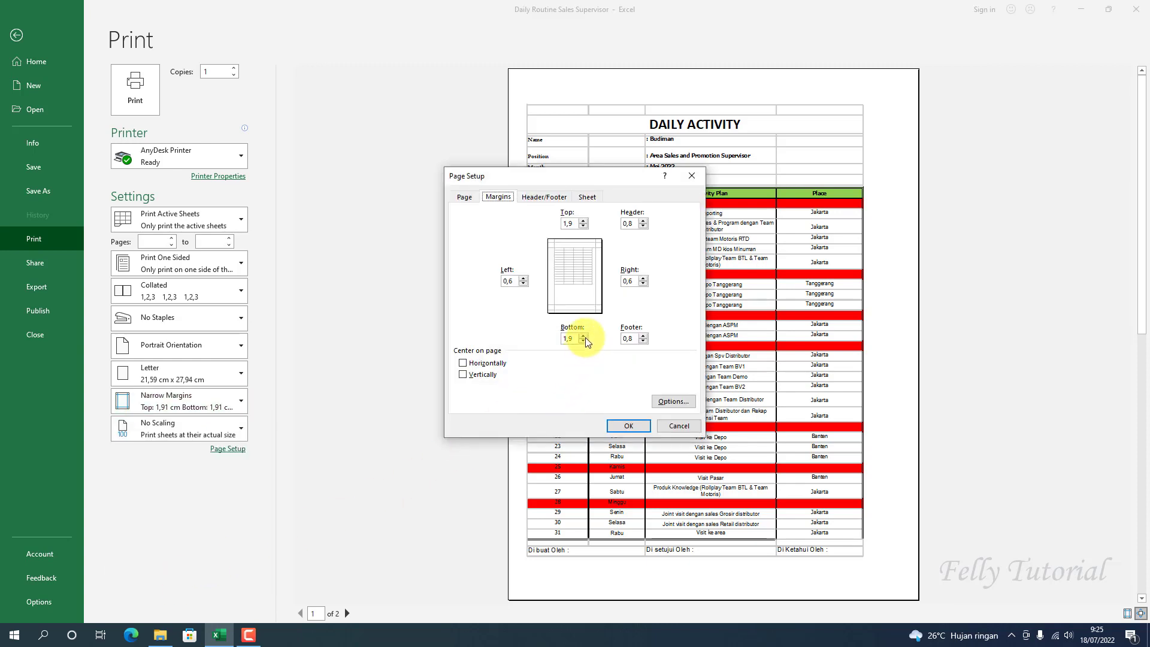
pyautogui.click(583, 226)
pyautogui.click(583, 341)
pyautogui.click(623, 425)
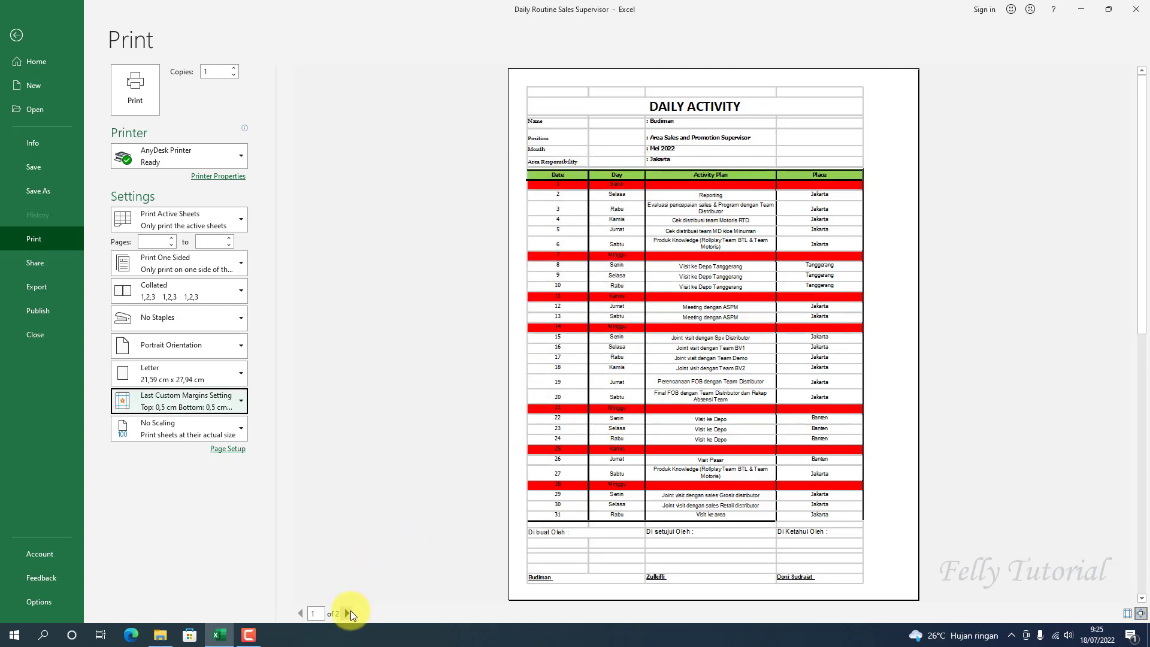
pyautogui.click(348, 612)
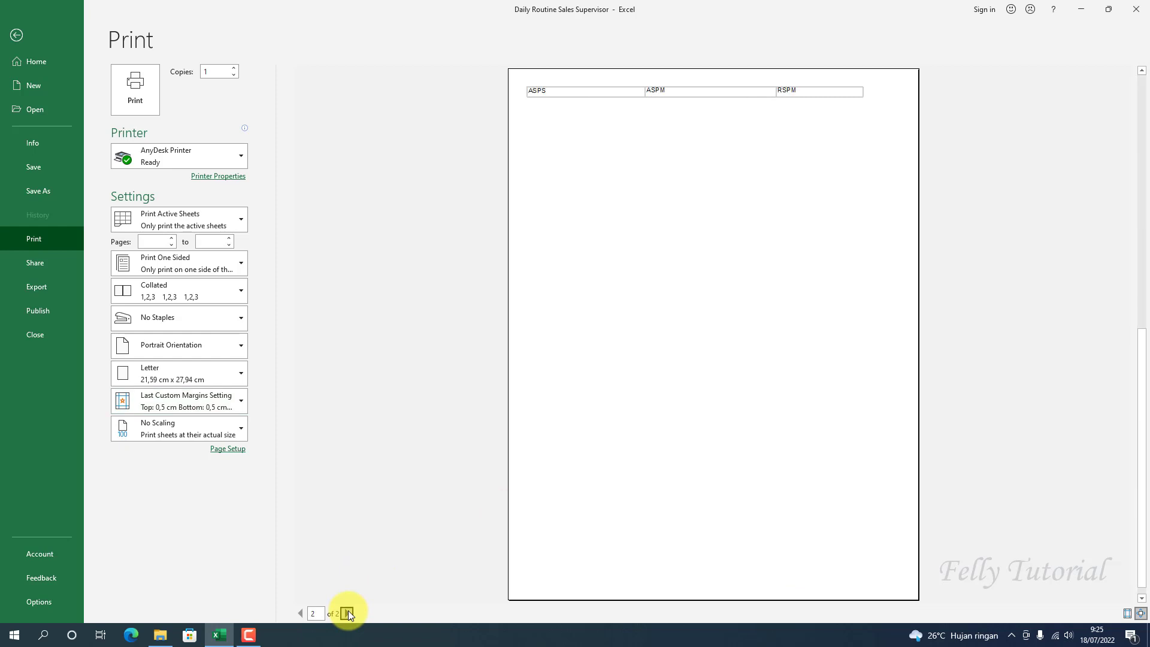
pyautogui.click(299, 613)
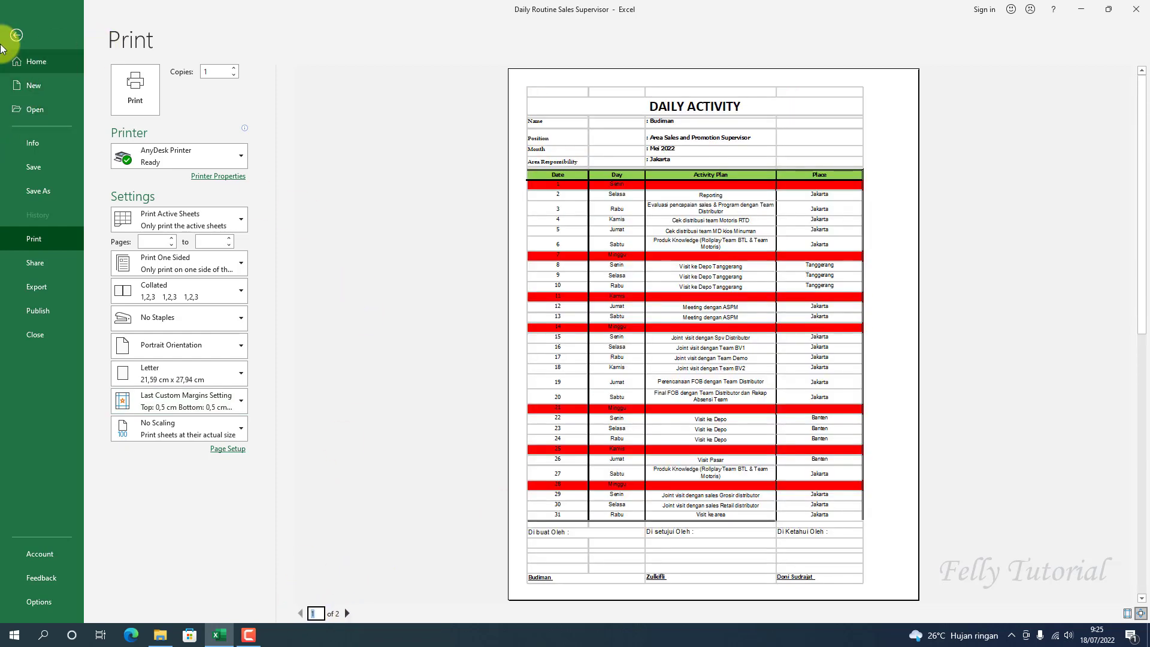
pyautogui.click(16, 37)
# - Squash empty row 41 and hide blank row 44 in the signature area
pyautogui.click(318, 397)
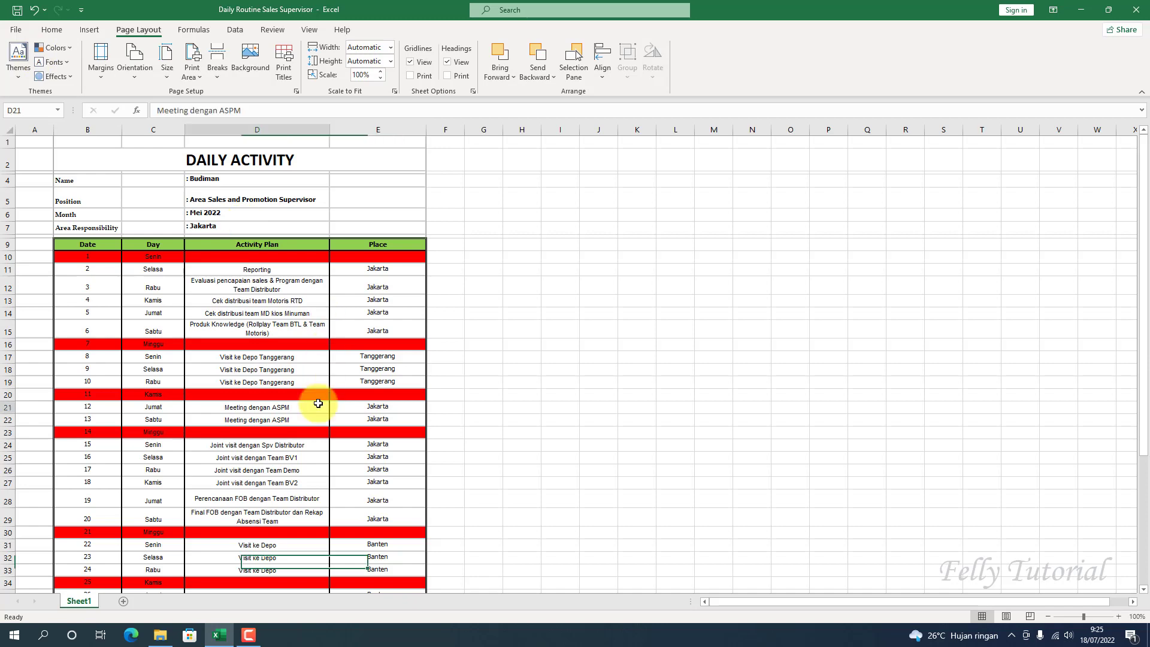
pyautogui.scroll(-4, 318, 431)
pyautogui.scroll(-3, 318, 450)
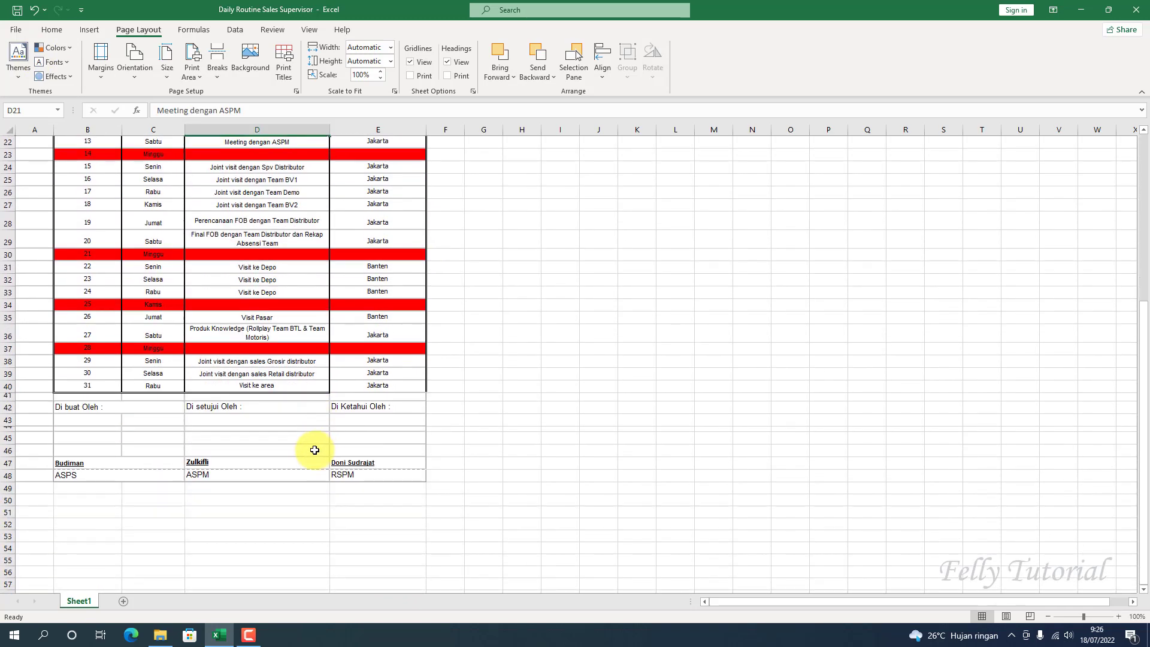
pyautogui.moveTo(12, 401); pyautogui.dragTo(12, 394)
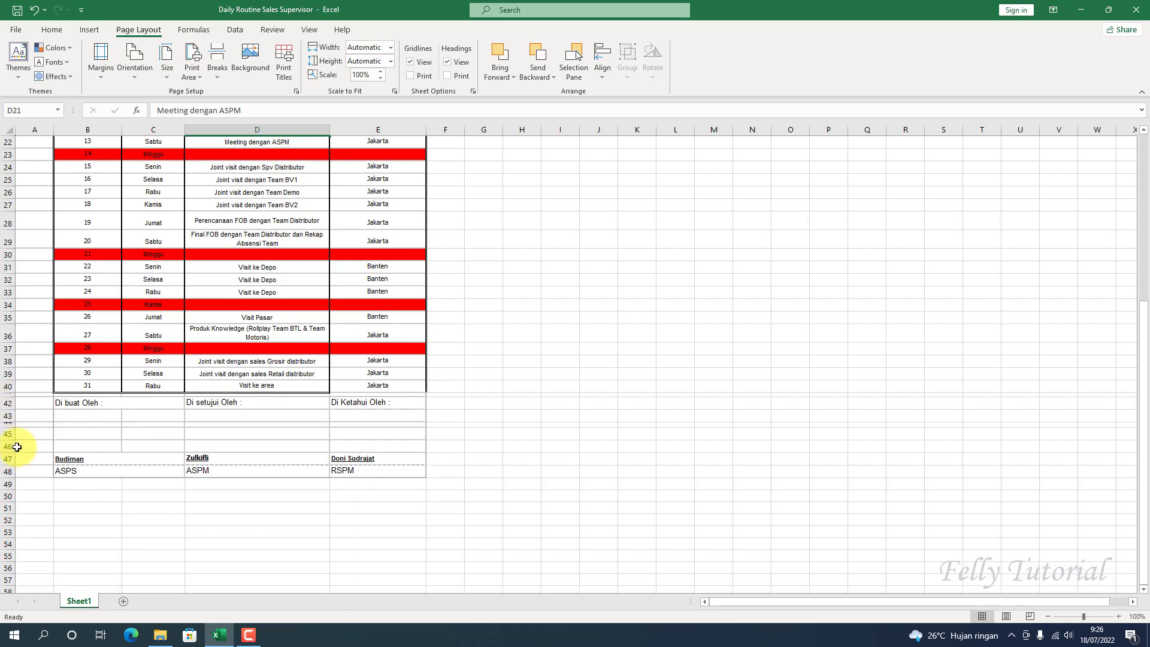
pyautogui.click(7, 425)
pyautogui.rightClick(7, 425)
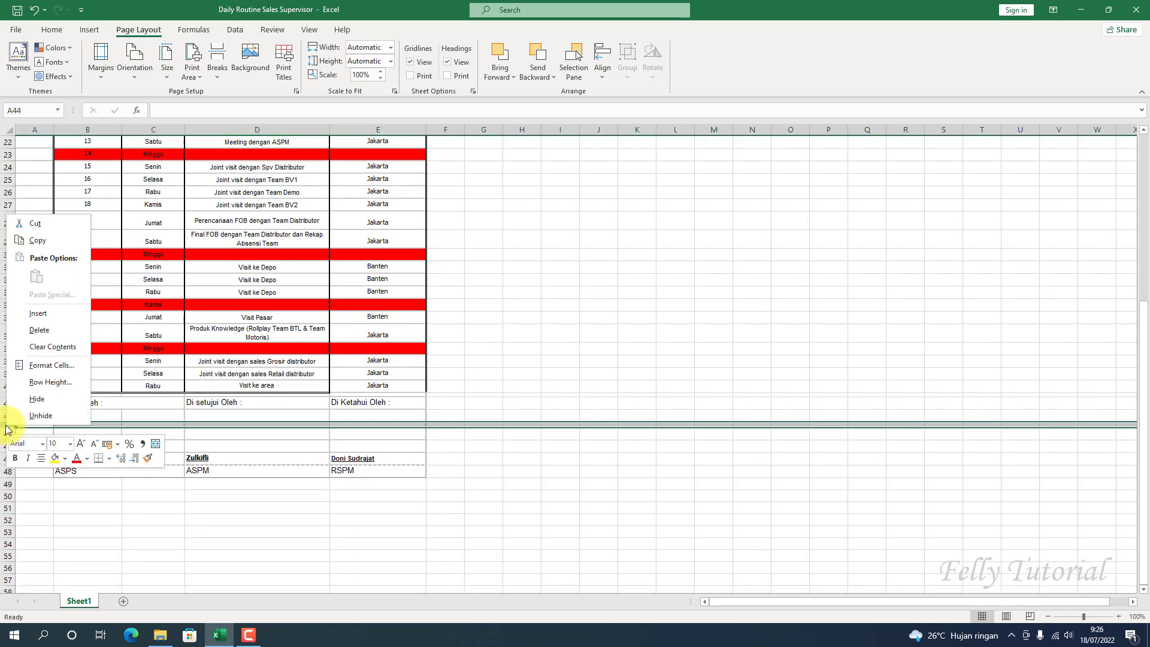
pyautogui.click(26, 401)
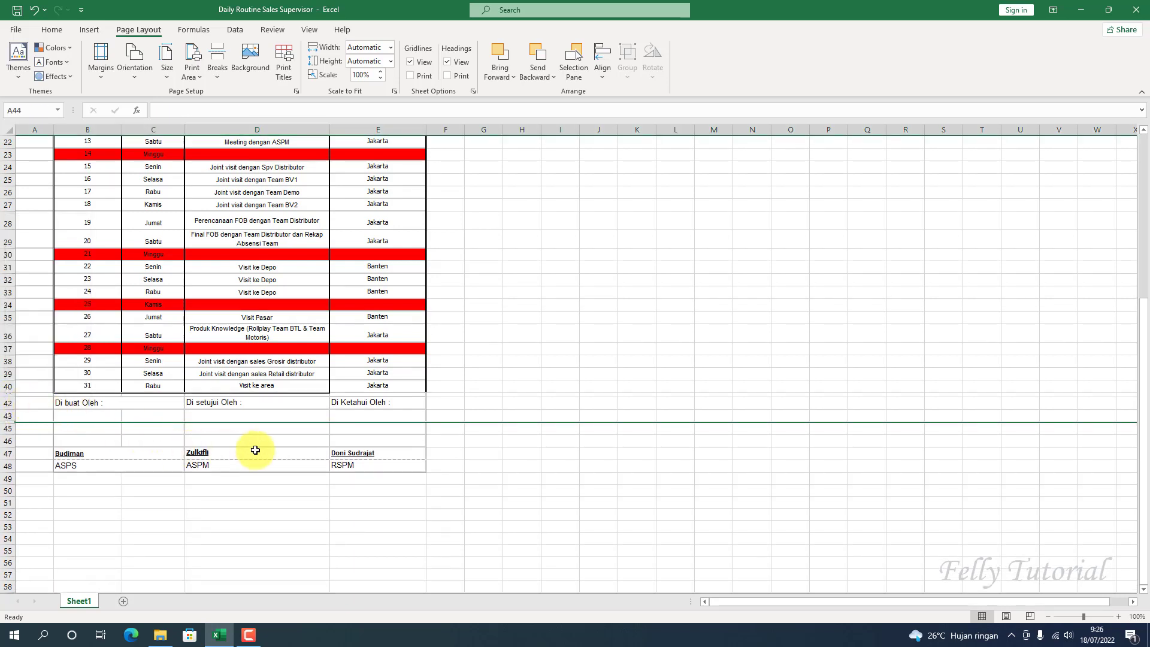
pyautogui.click(436, 496)
# - Shorten row 5 beside the Position label to 26,25 and review the sheet
pyautogui.scroll(4, 434, 497)
pyautogui.scroll(3, 435, 497)
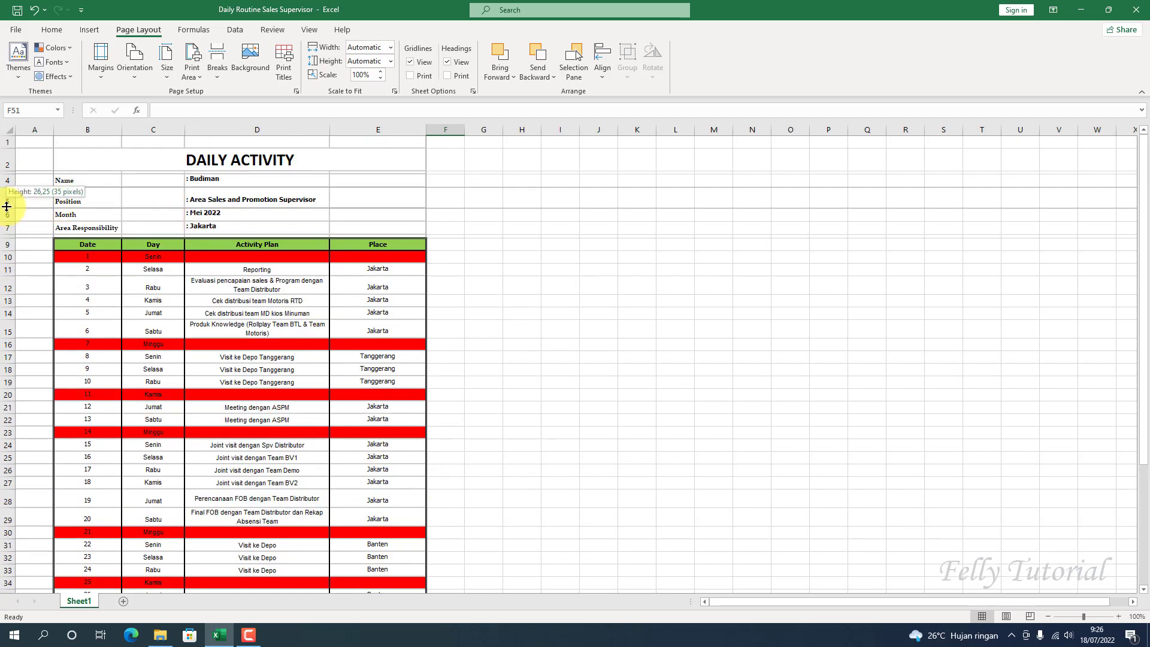
pyautogui.moveTo(6, 206); pyautogui.dragTo(7, 203)
pyautogui.scroll(-3, 334, 321)
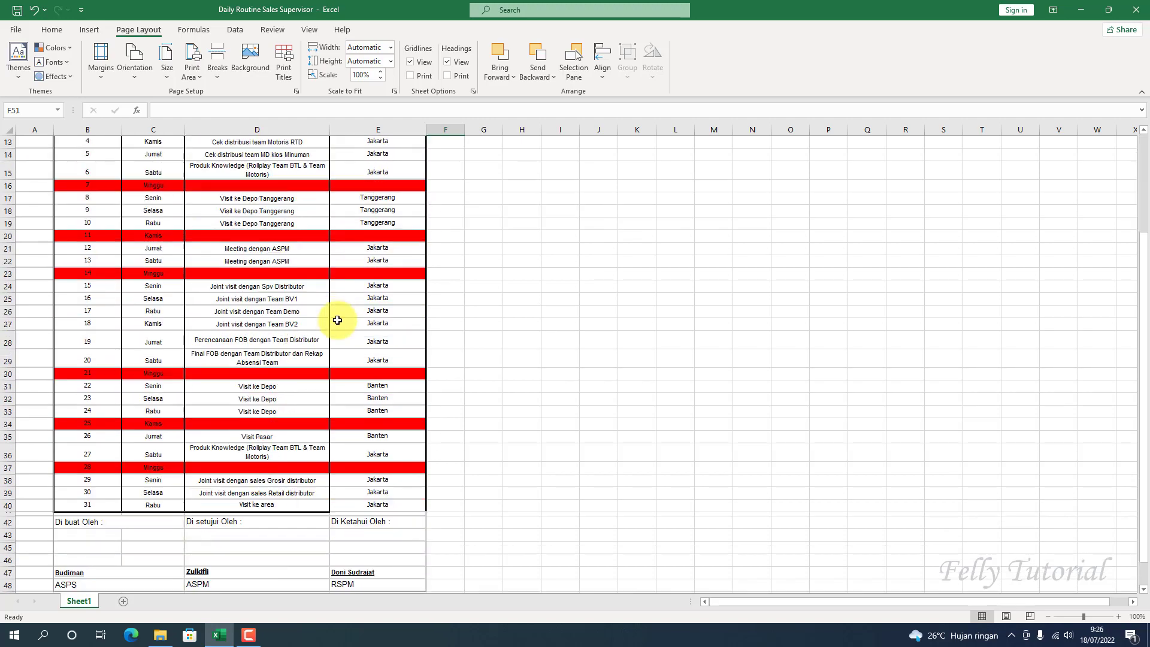
pyautogui.scroll(-3, 336, 321)
pyautogui.scroll(6, 337, 322)
pyautogui.scroll(-6, 337, 322)
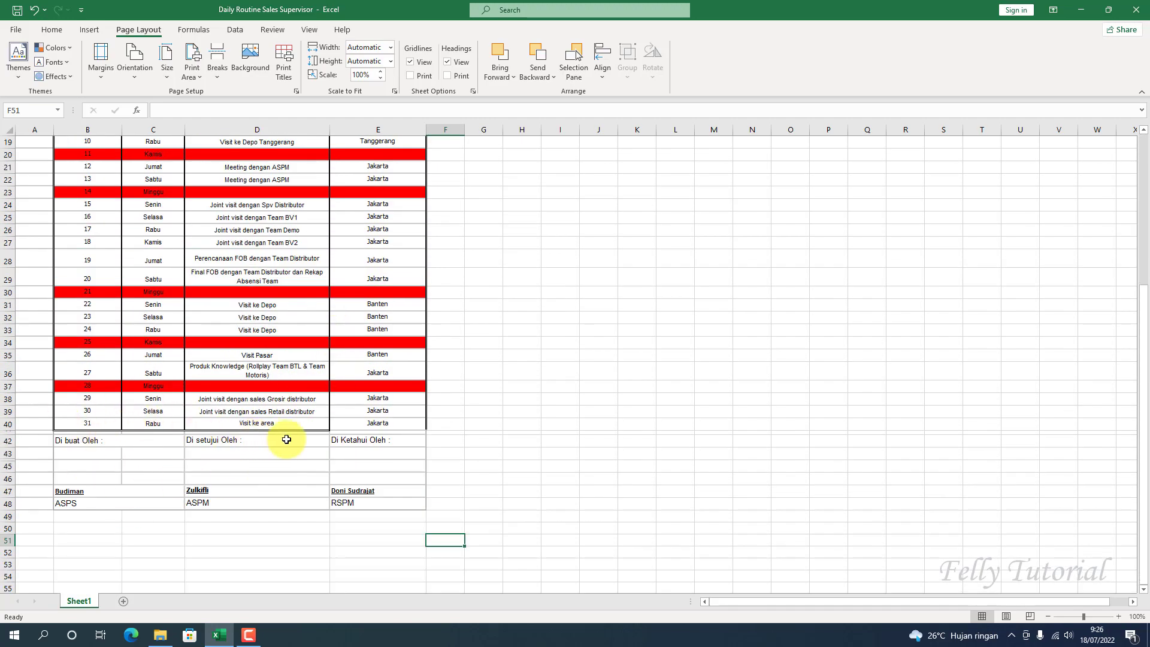
pyautogui.scroll(6, 323, 436)
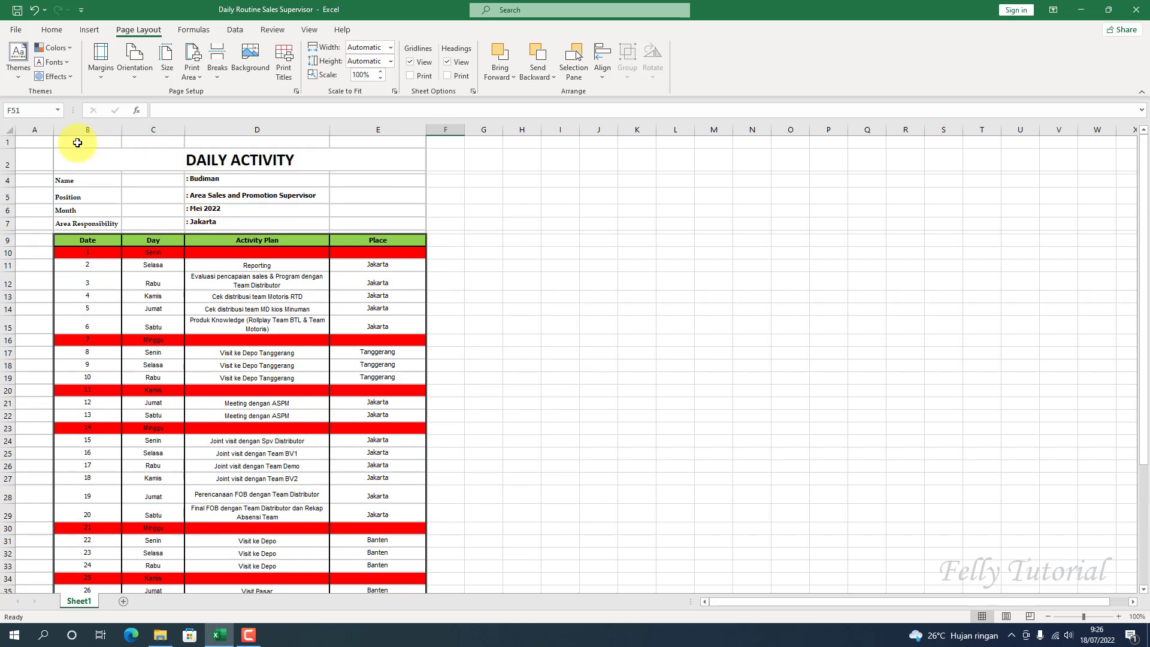
pyautogui.hotkey('ctrl', 'p')
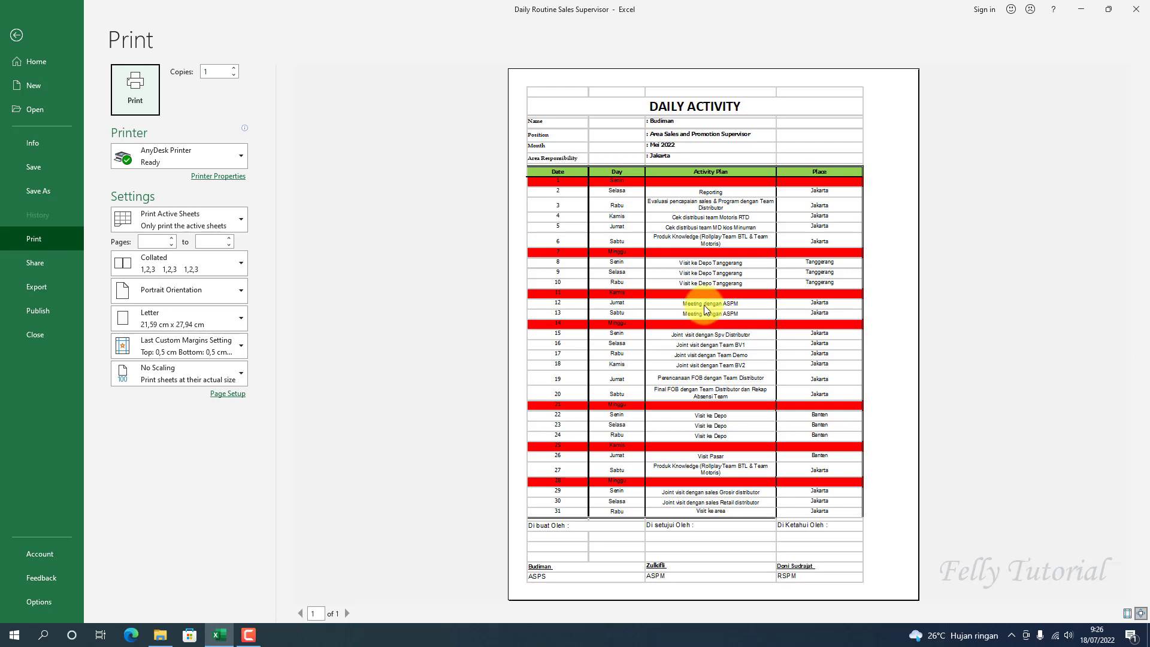
pyautogui.click(16, 34)
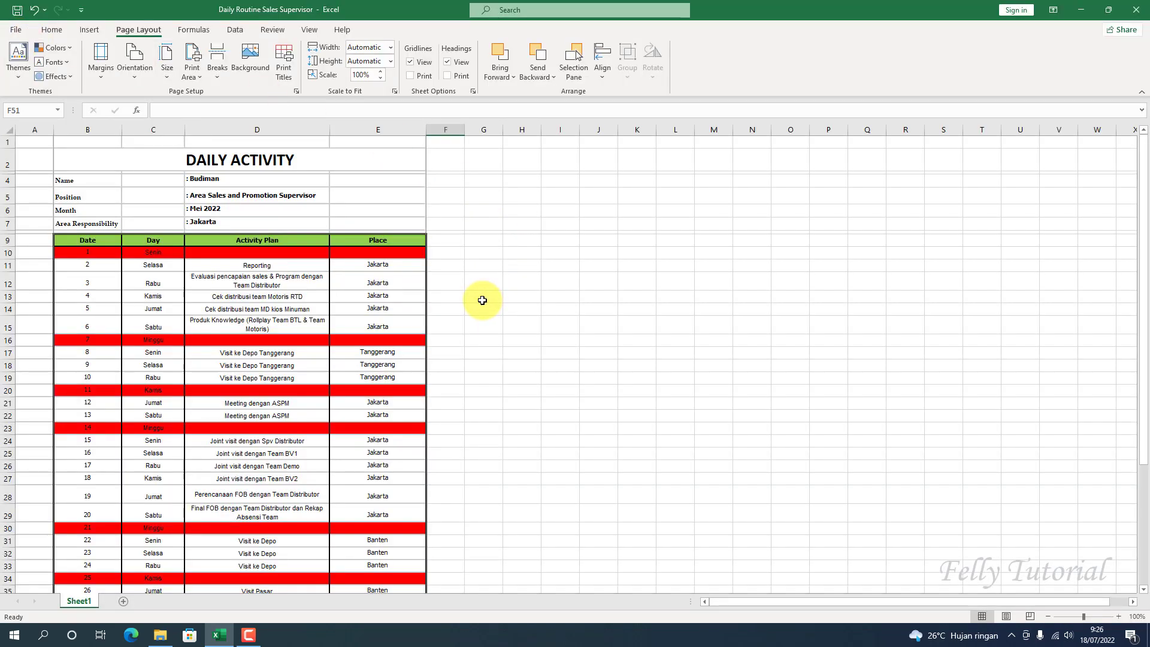